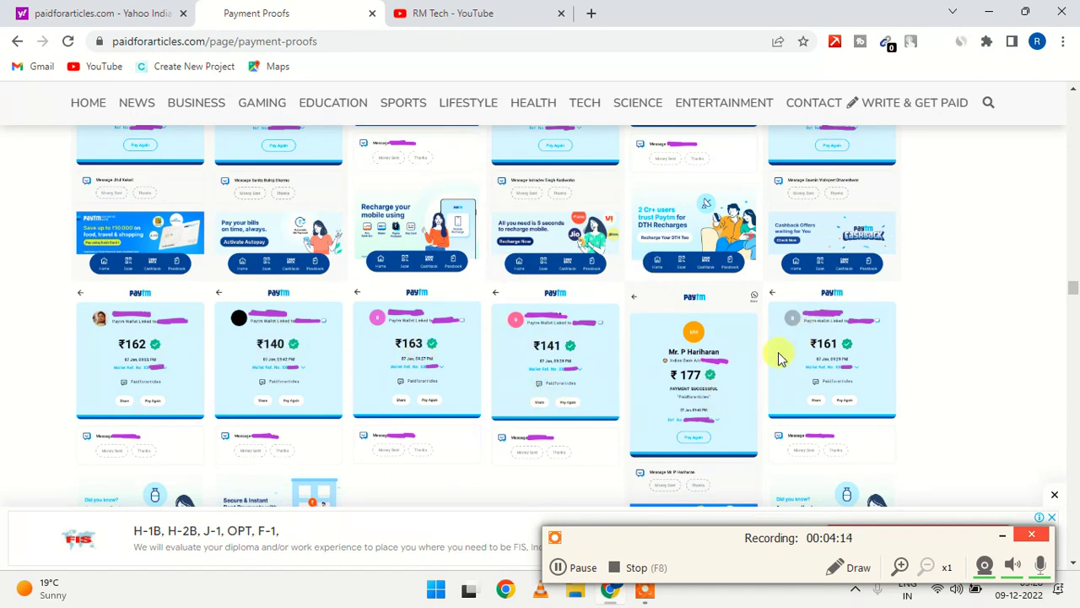
- Browse the Paytm screenshots on the Payment Proofs page to examine the amounts paid to authors
scroll(692, 361, up, 3)
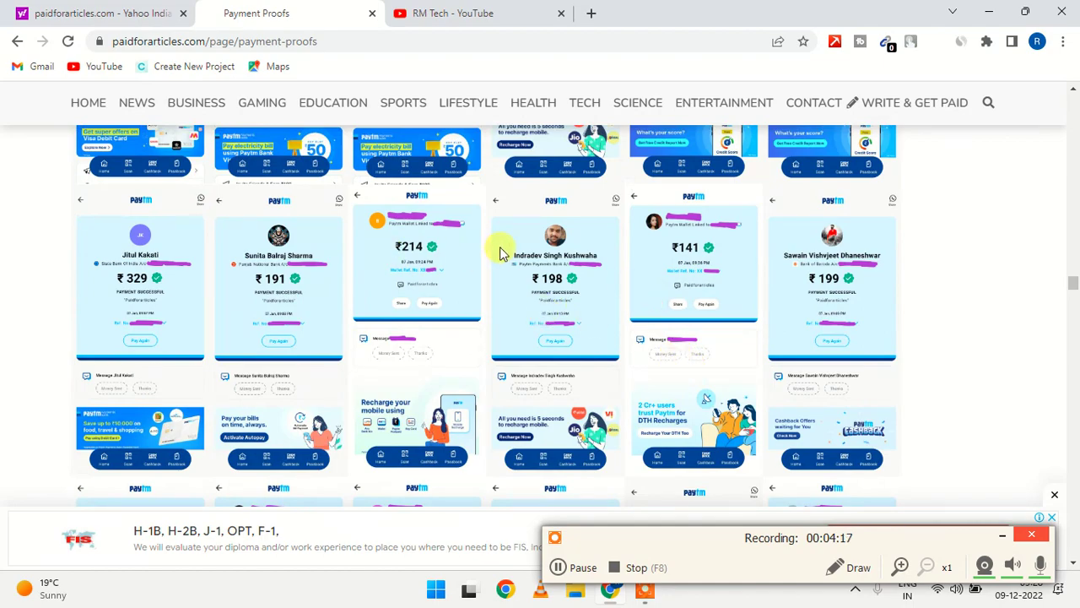
scroll(500, 253, down, 15)
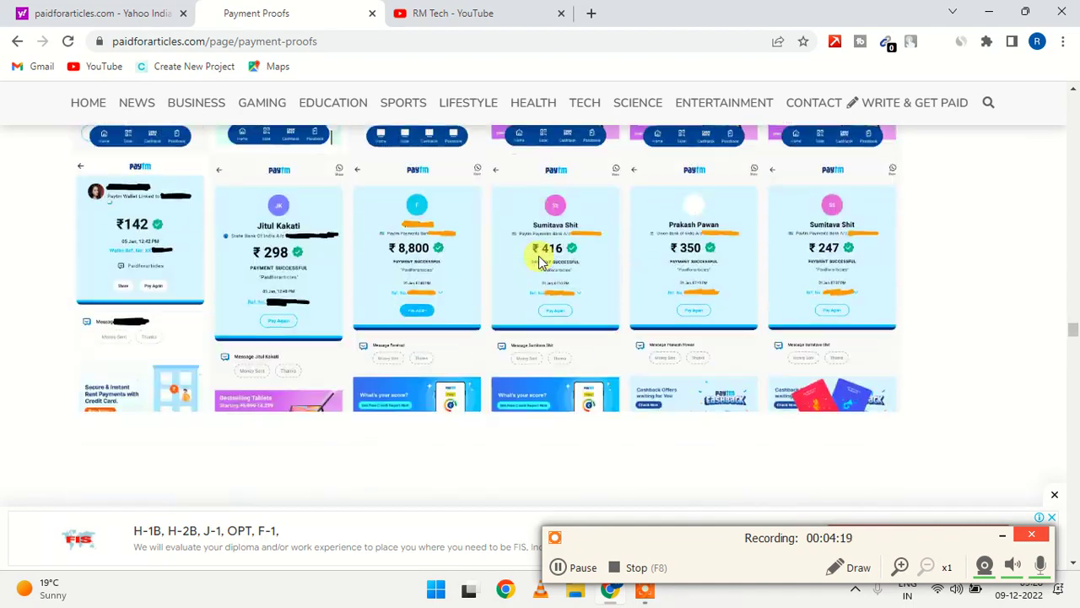
scroll(538, 255, down, 10)
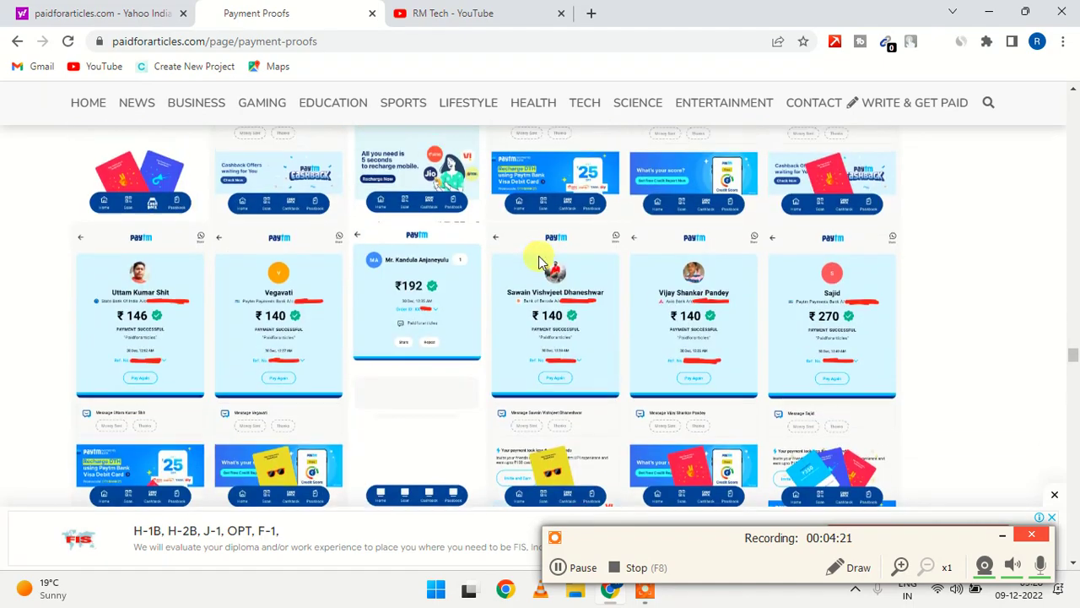
scroll(538, 260, down, 12)
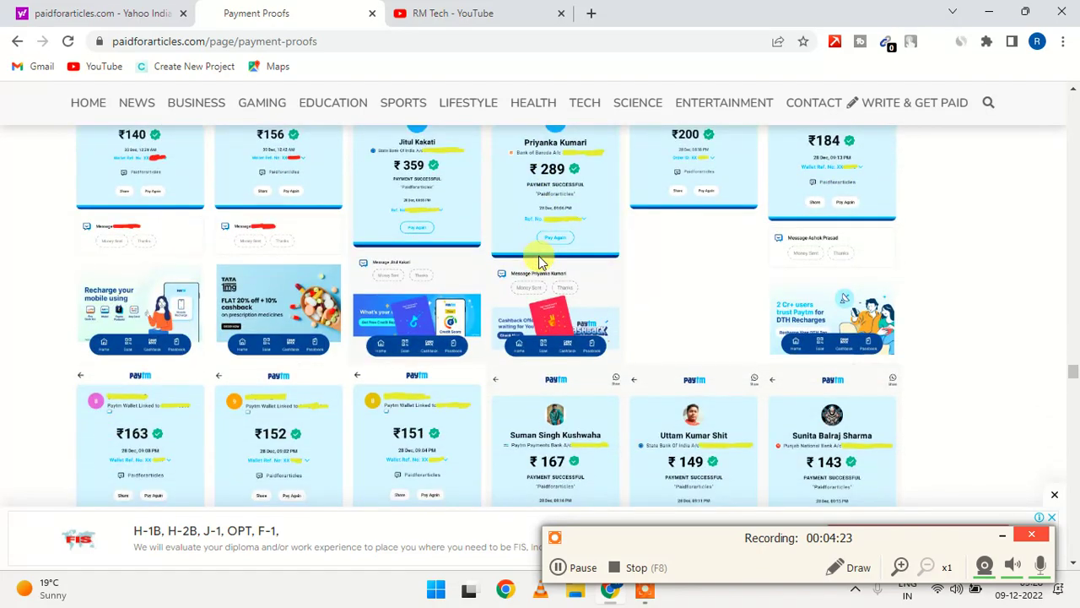
scroll(538, 261, up, 2)
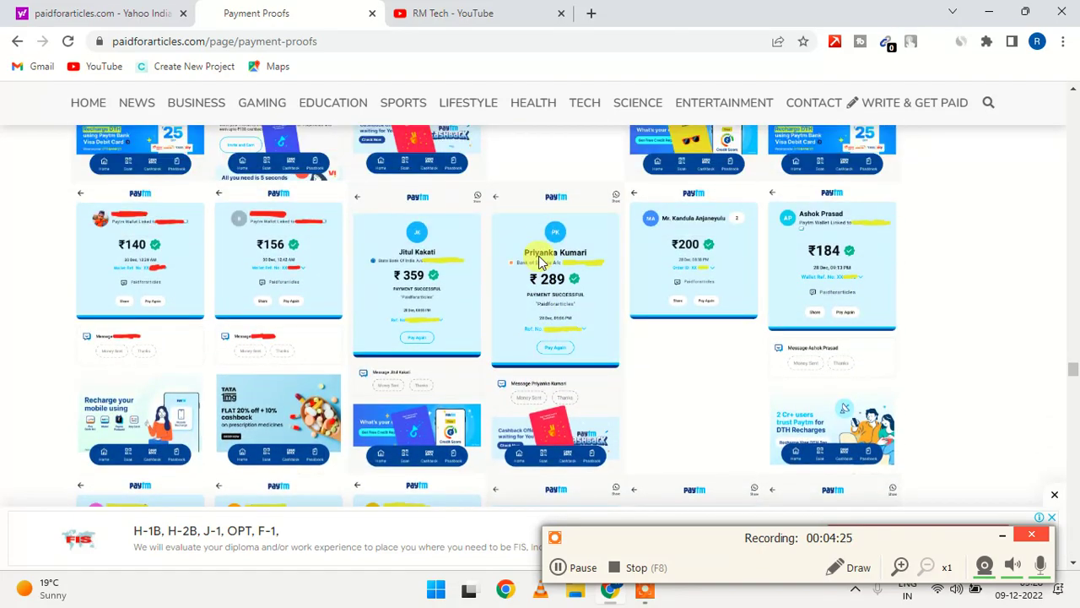
scroll(541, 261, up, 2)
scroll(541, 262, down, 6)
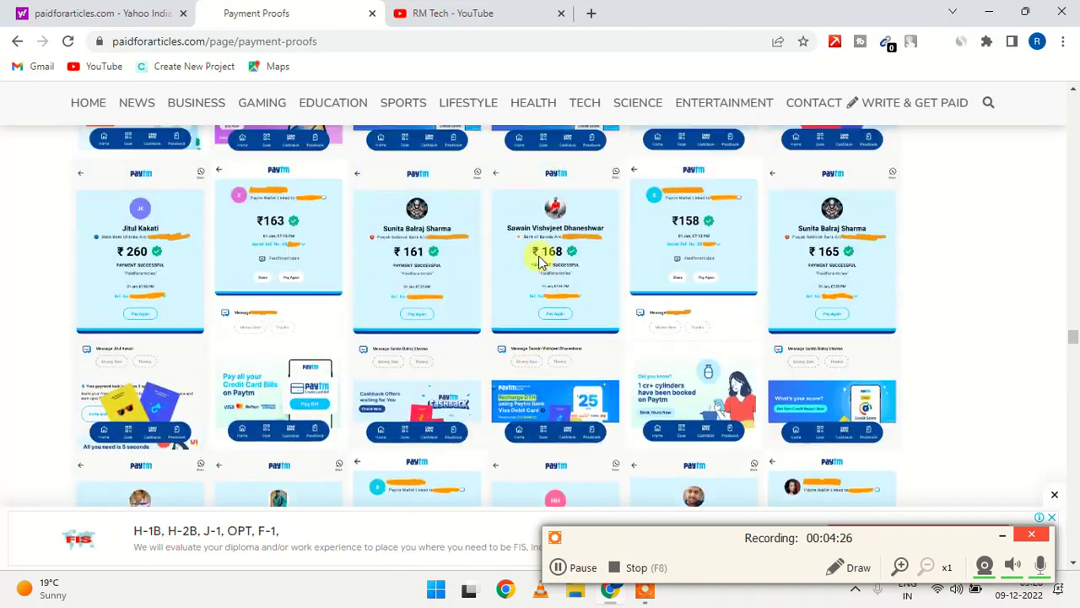
scroll(541, 261, up, 4)
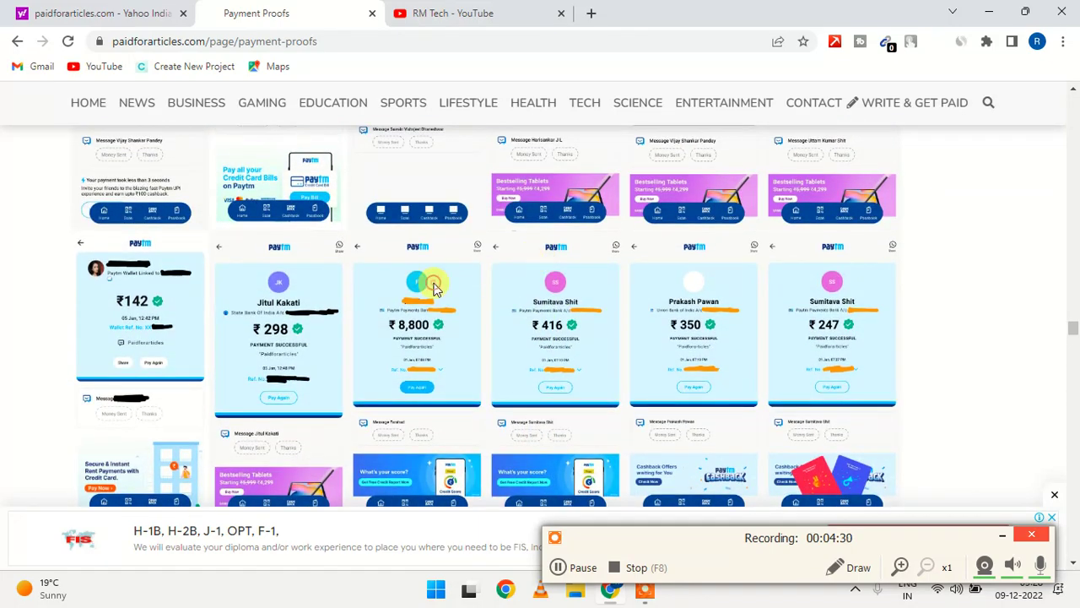
- Save the ₹8,800 payment proof image to the computer
right_click(432, 287)
click(460, 319)
click(558, 567)
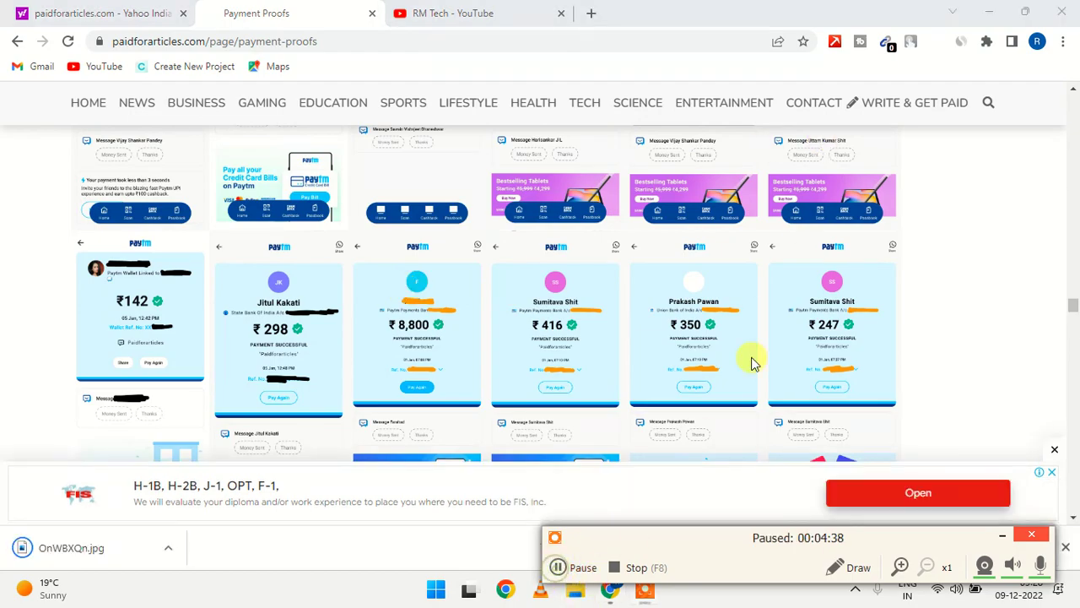
- Return to the Write and Get Paid page and read its introduction and the Join and Create sections
scroll(608, 221, up, 10)
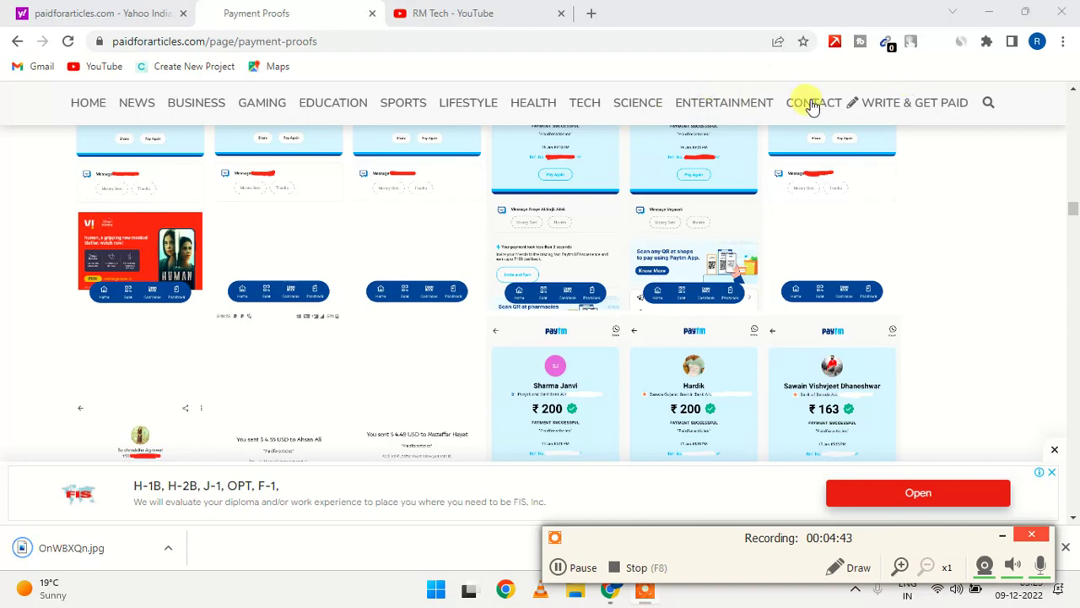
click(17, 42)
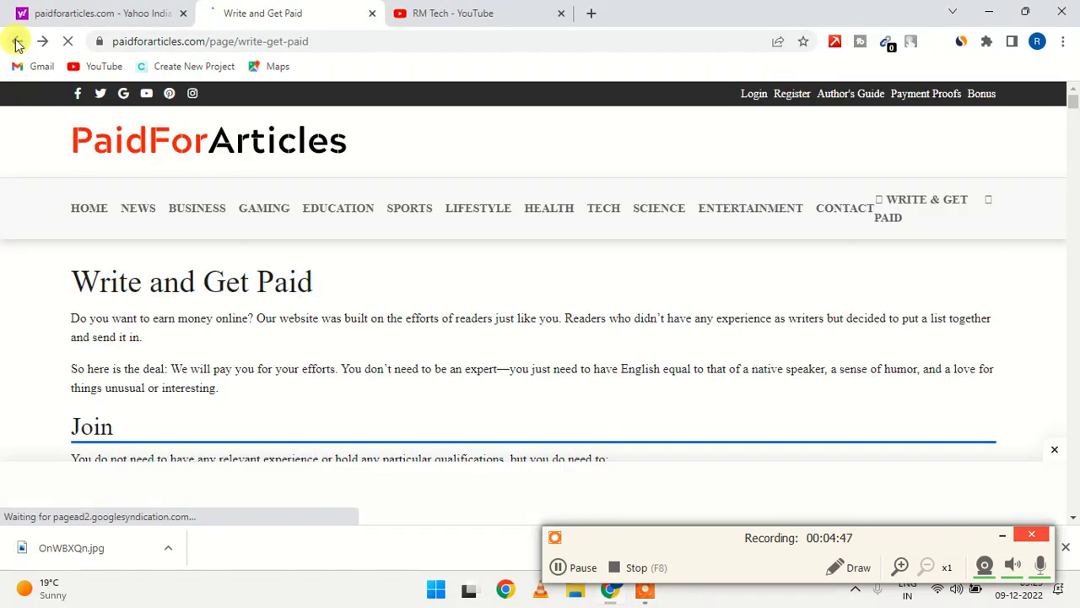
scroll(567, 402, down, 10)
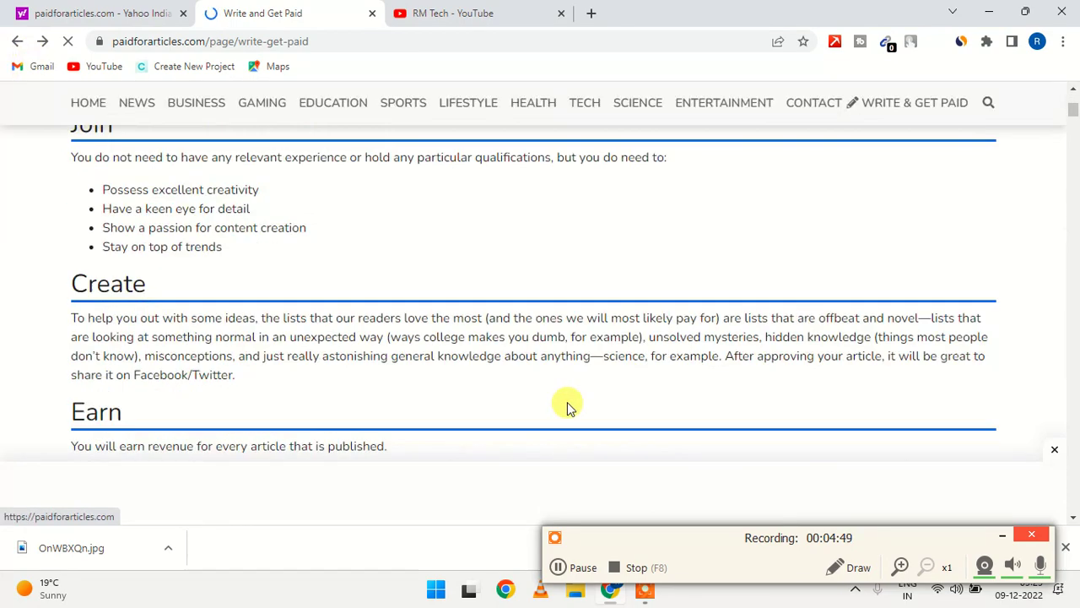
scroll(567, 401, up, 15)
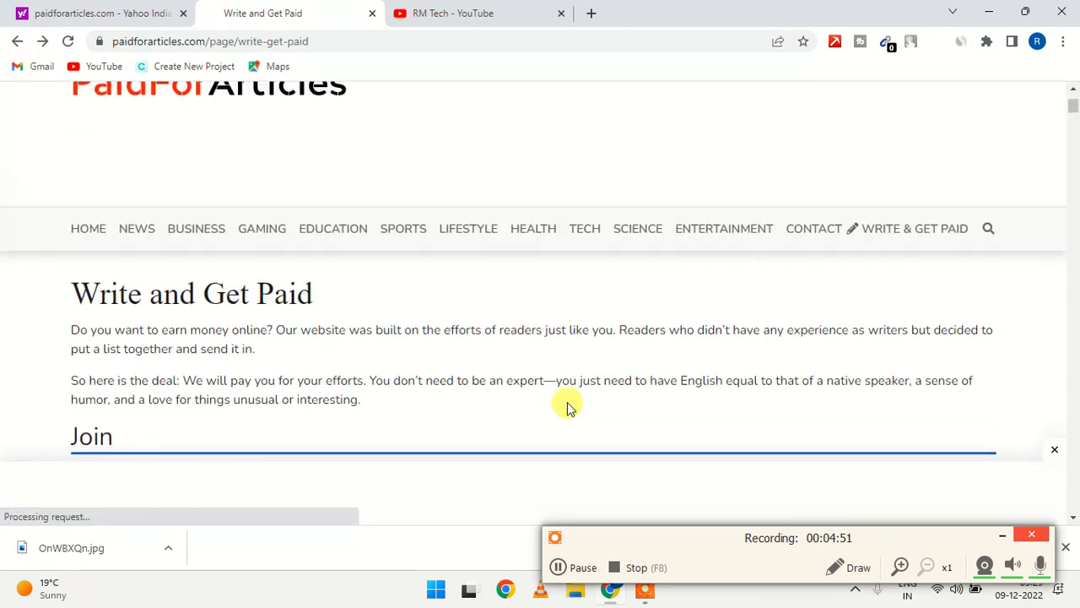
scroll(567, 405, down, 3)
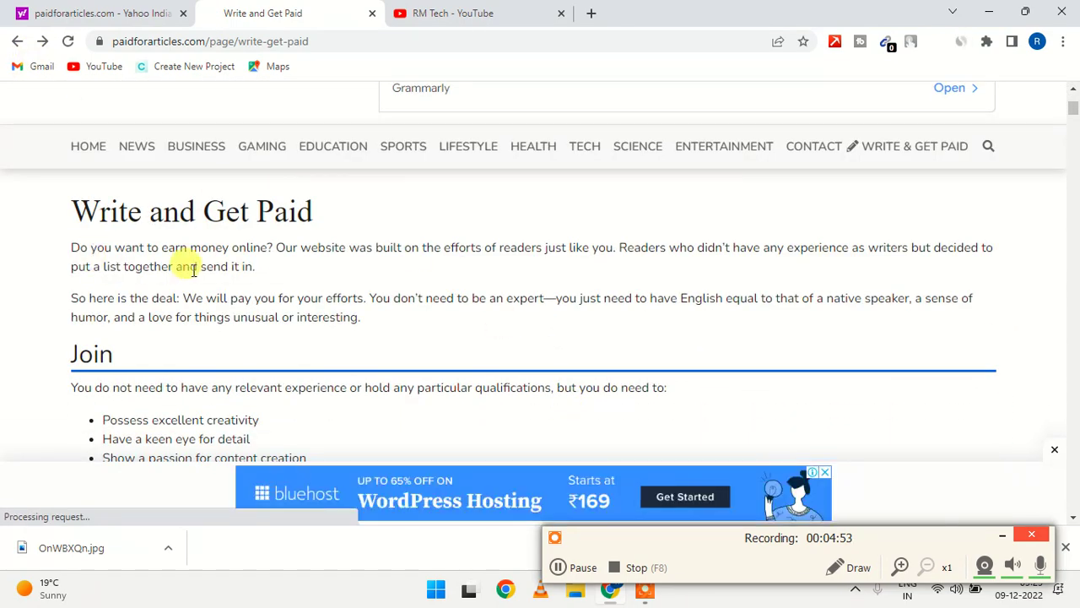
scroll(442, 335, down, 2)
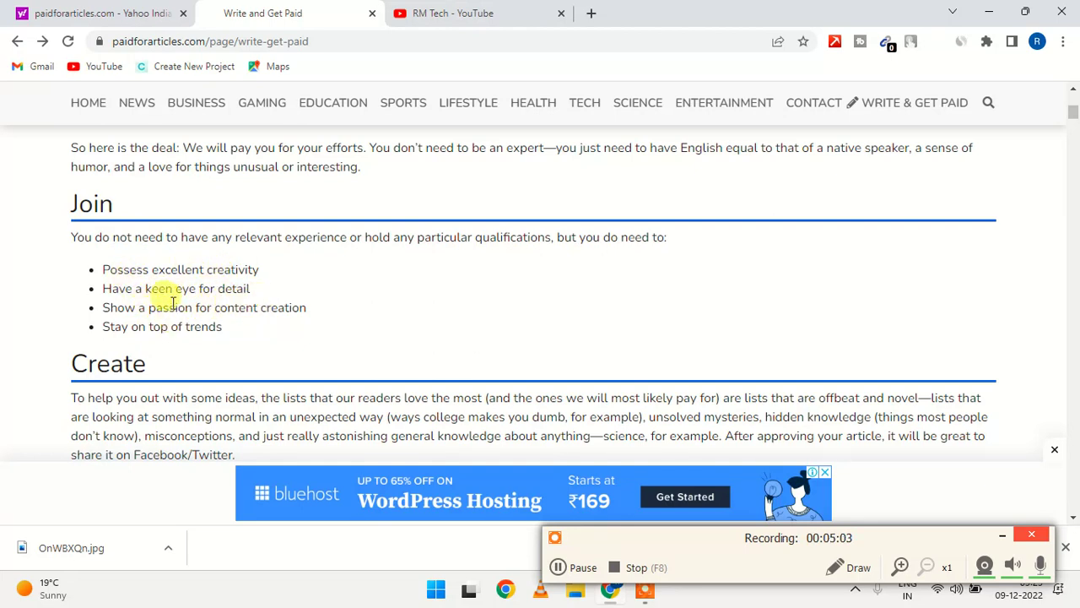
scroll(285, 317, down, 1)
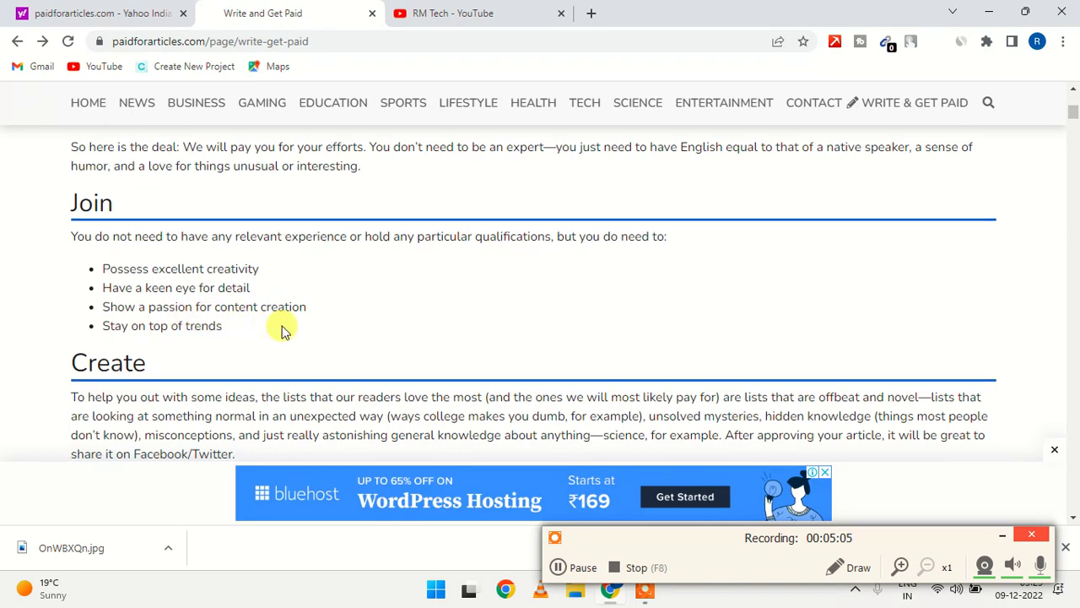
scroll(284, 332, up, 5)
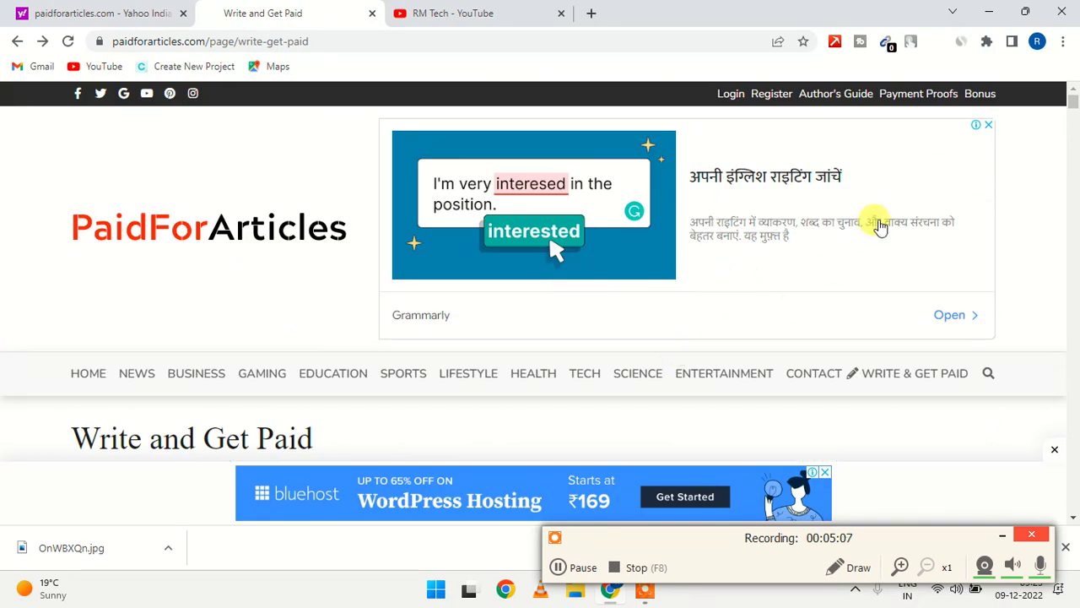
- Register on the site with the listed Google account and dismiss the social-handles bonus offer
click(769, 96)
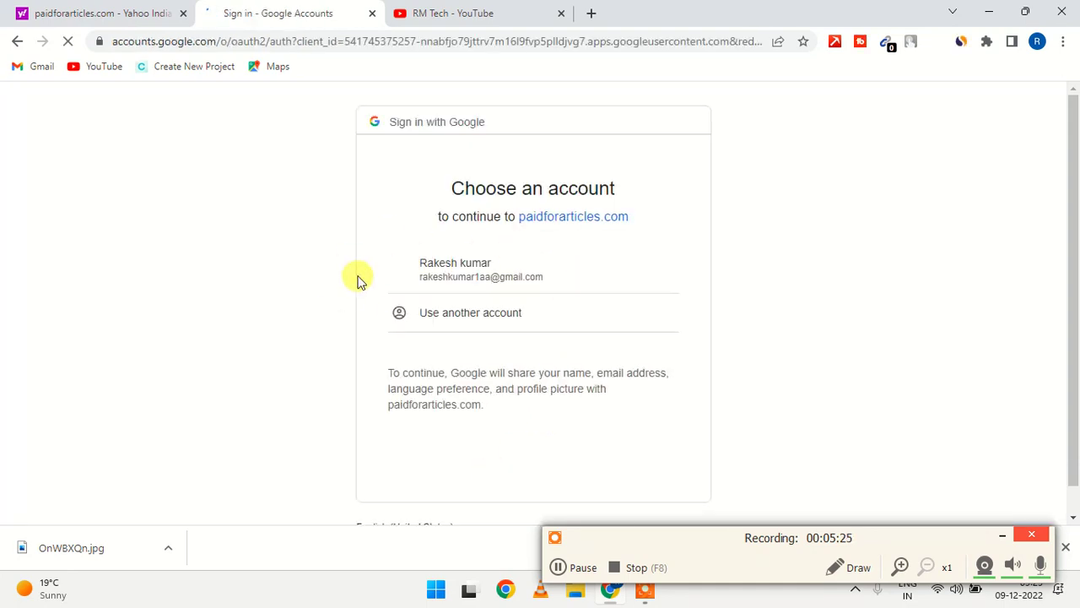
click(484, 279)
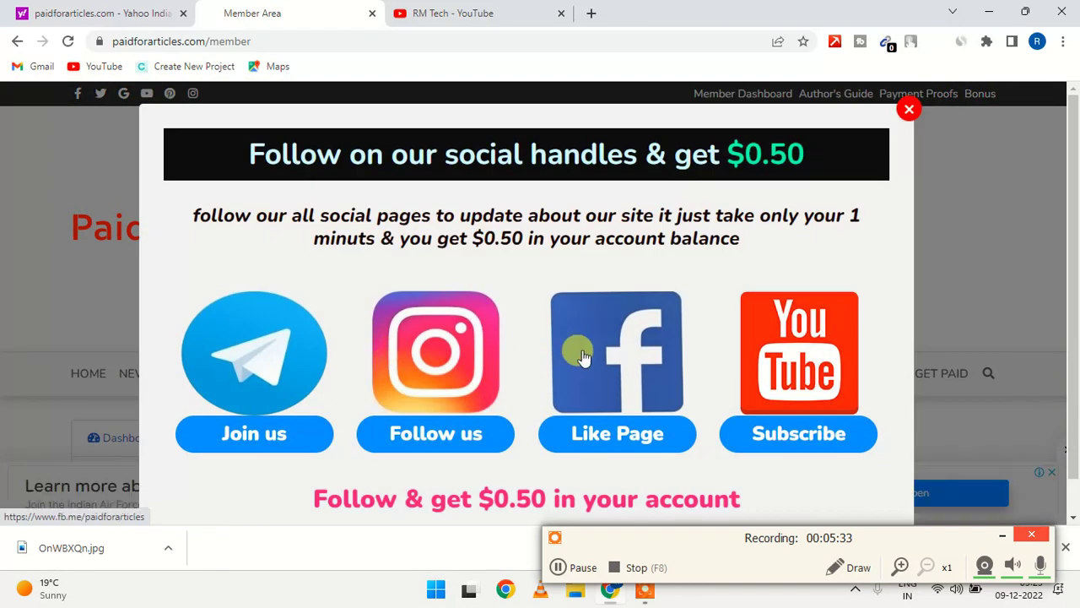
scroll(422, 424, down, 1)
scroll(495, 272, up, 1)
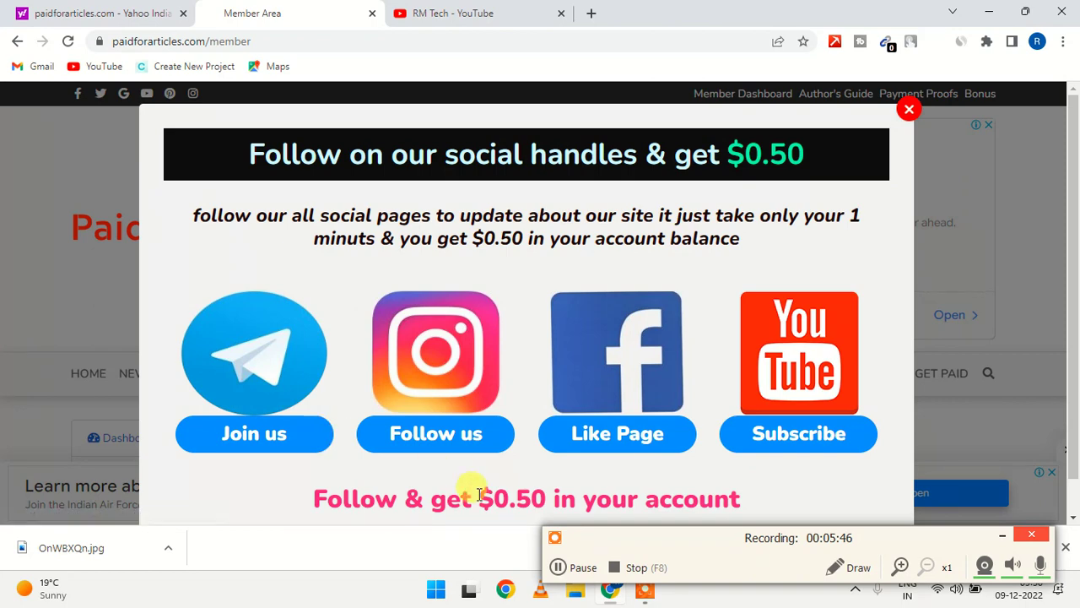
click(907, 110)
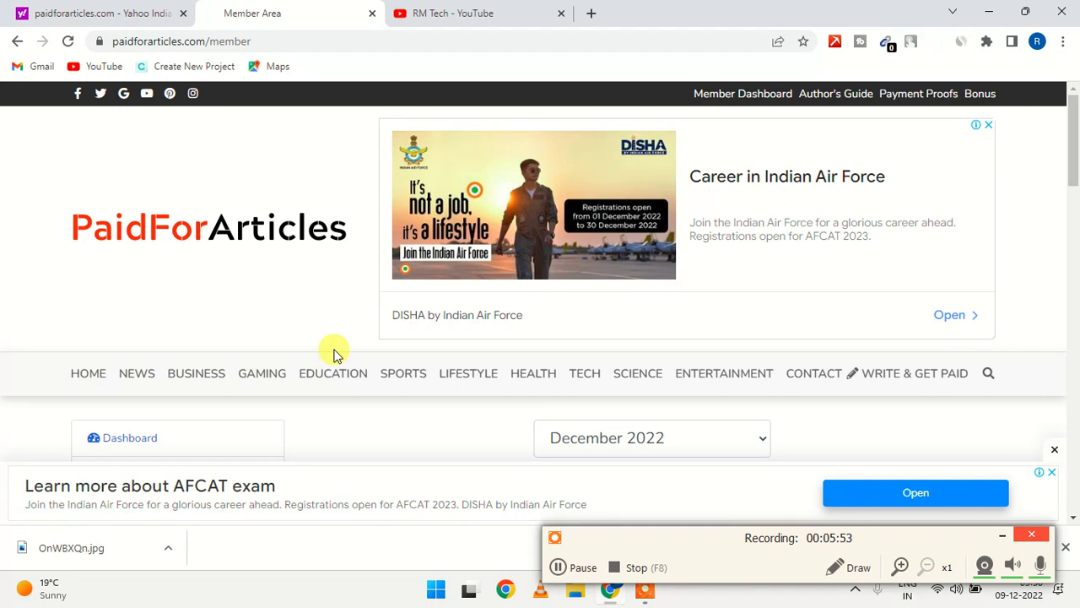
- Review the important announcements, paid views and earnings figures on the member dashboard
scroll(335, 353, down, 1)
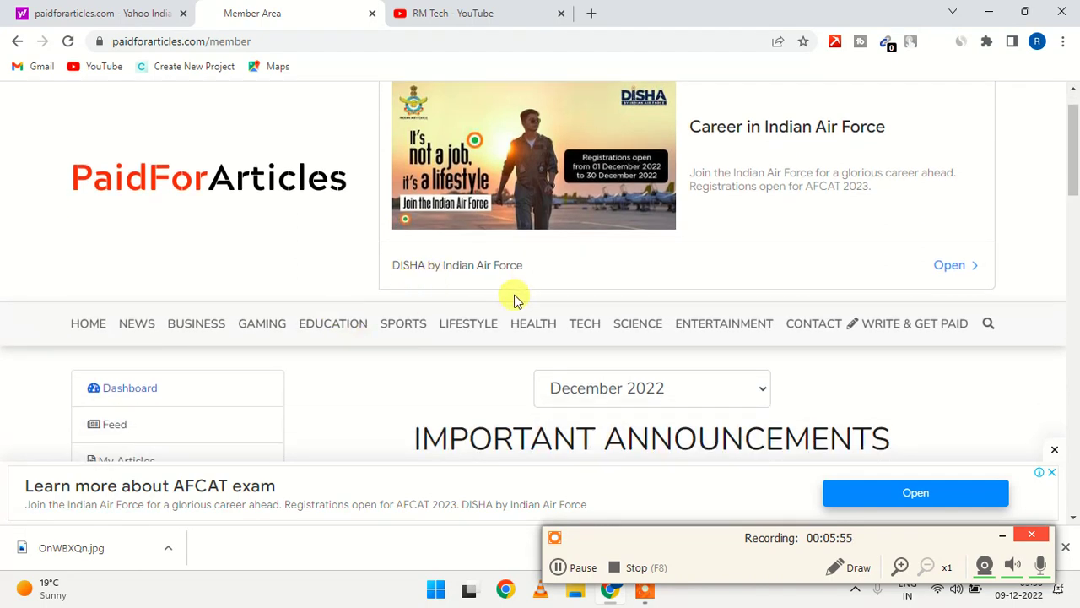
scroll(516, 299, down, 5)
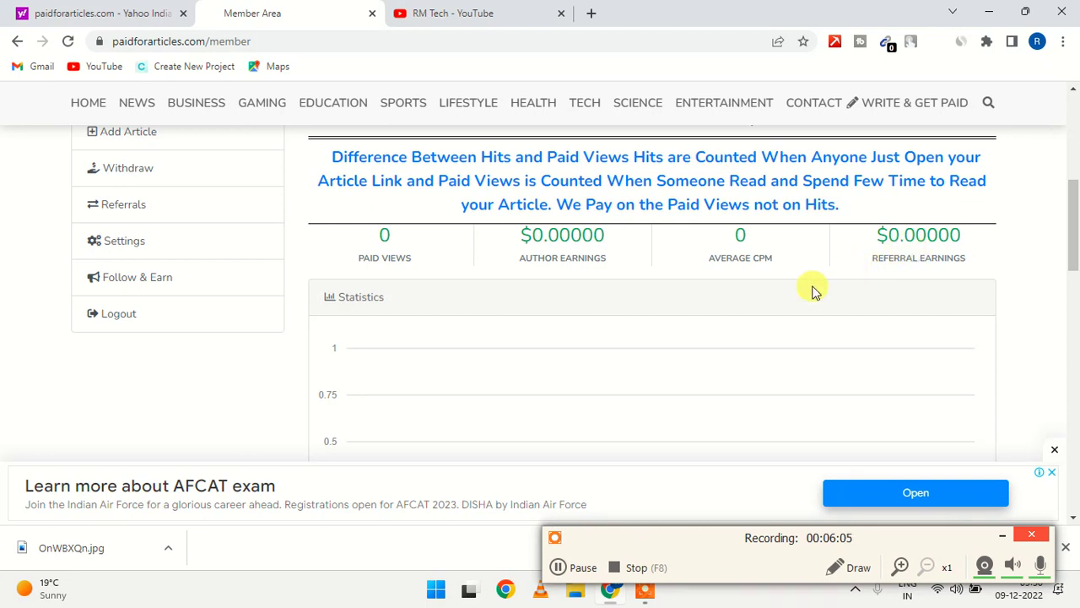
scroll(812, 287, up, 1)
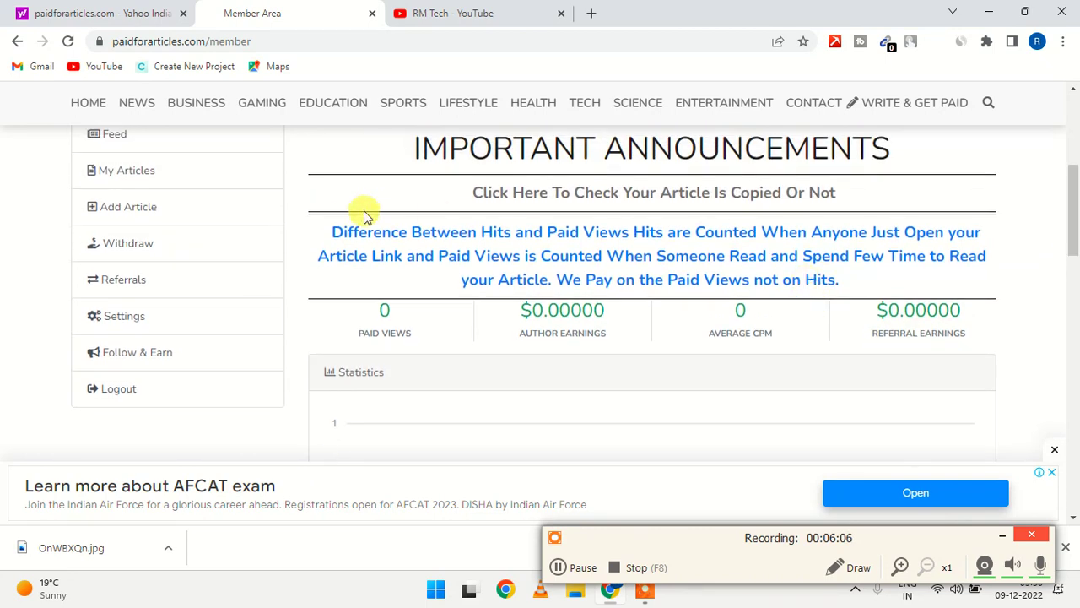
- Open the My Articles page and look over its article table and the member menu
scroll(228, 177, up, 1)
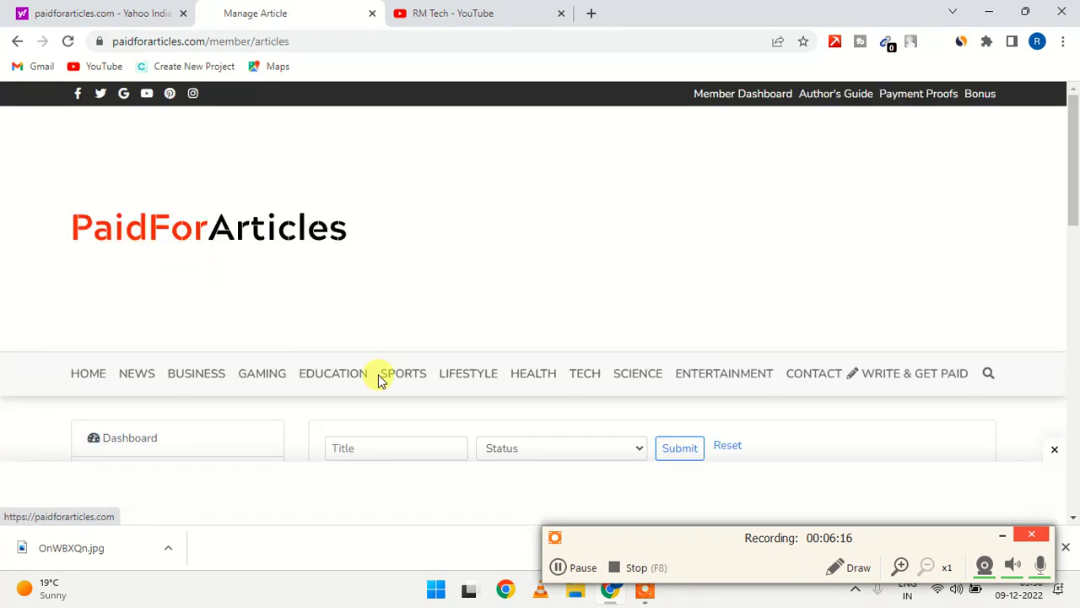
scroll(420, 469, down, 1)
scroll(420, 469, down, 4)
scroll(420, 469, up, 3)
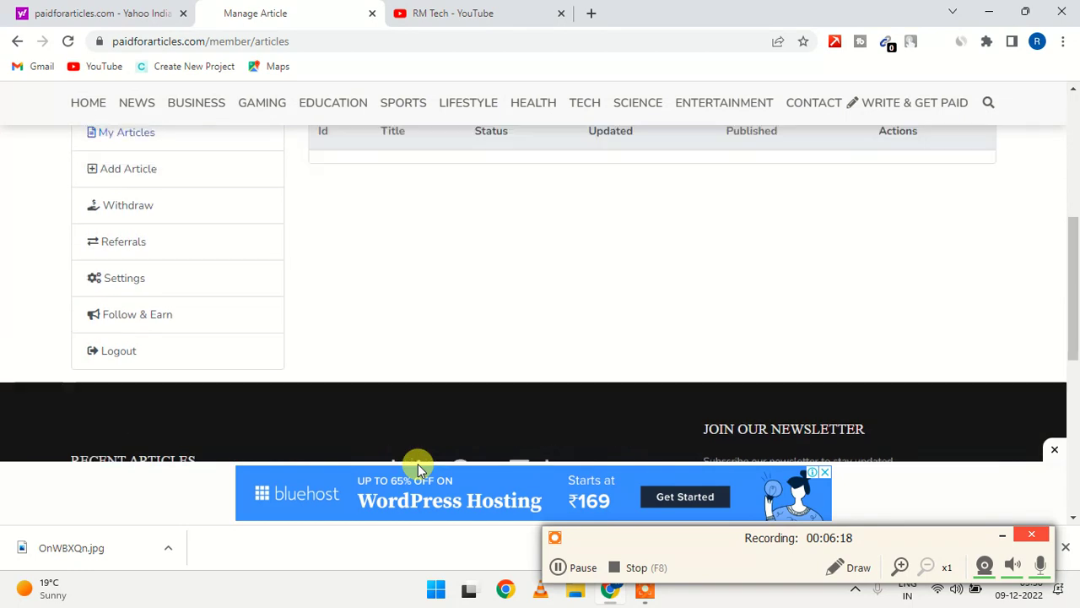
scroll(418, 469, up, 1)
- Open the member Feed page and look over its content
click(212, 330)
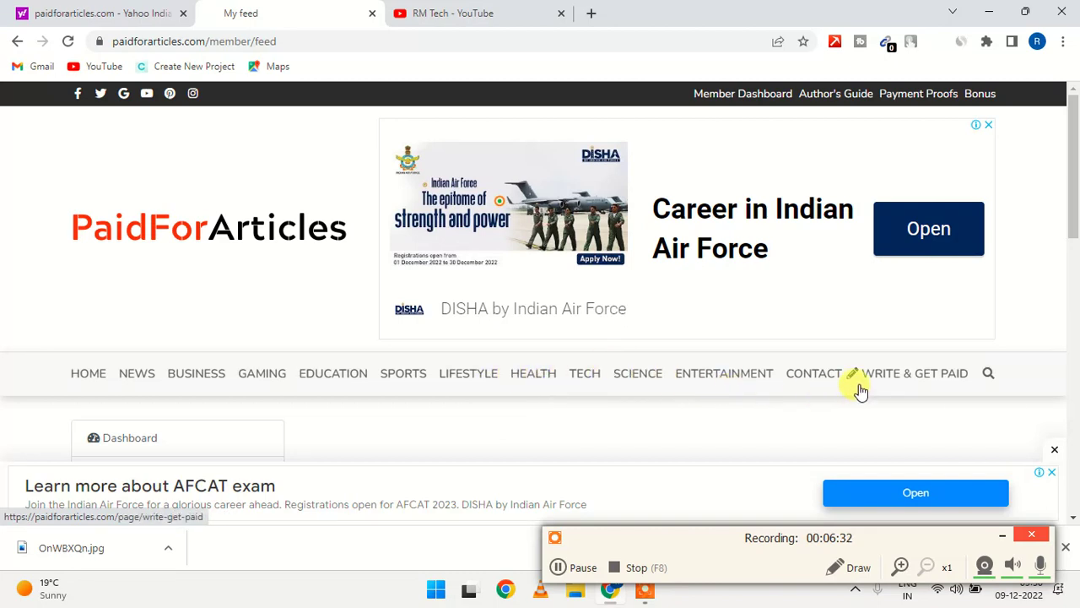
scroll(690, 362, down, 3)
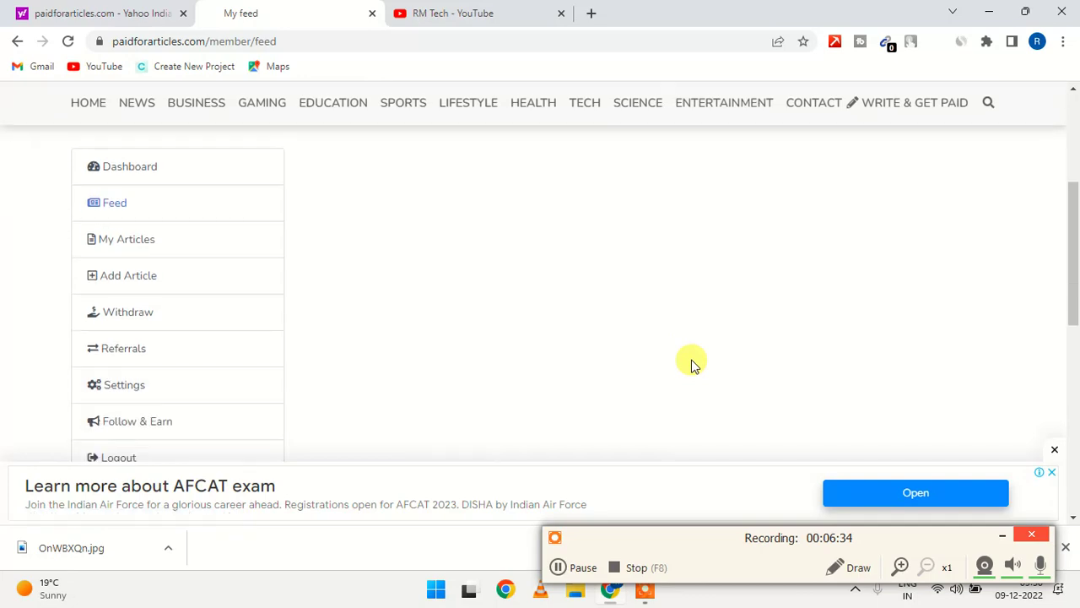
scroll(690, 362, down, 1)
scroll(690, 362, up, 2)
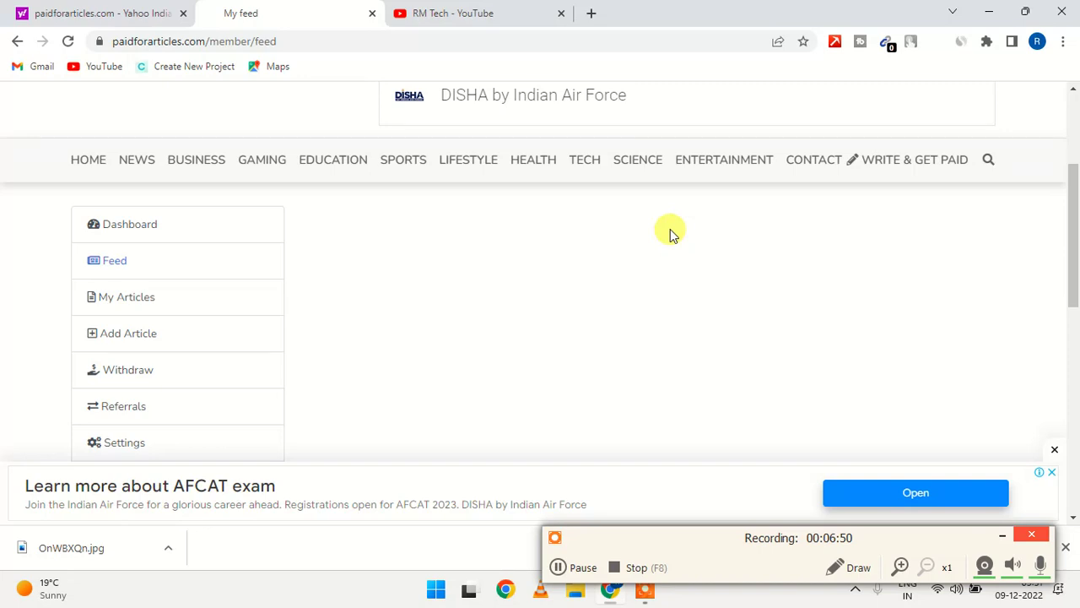
scroll(670, 228, up, 1)
scroll(670, 229, down, 1)
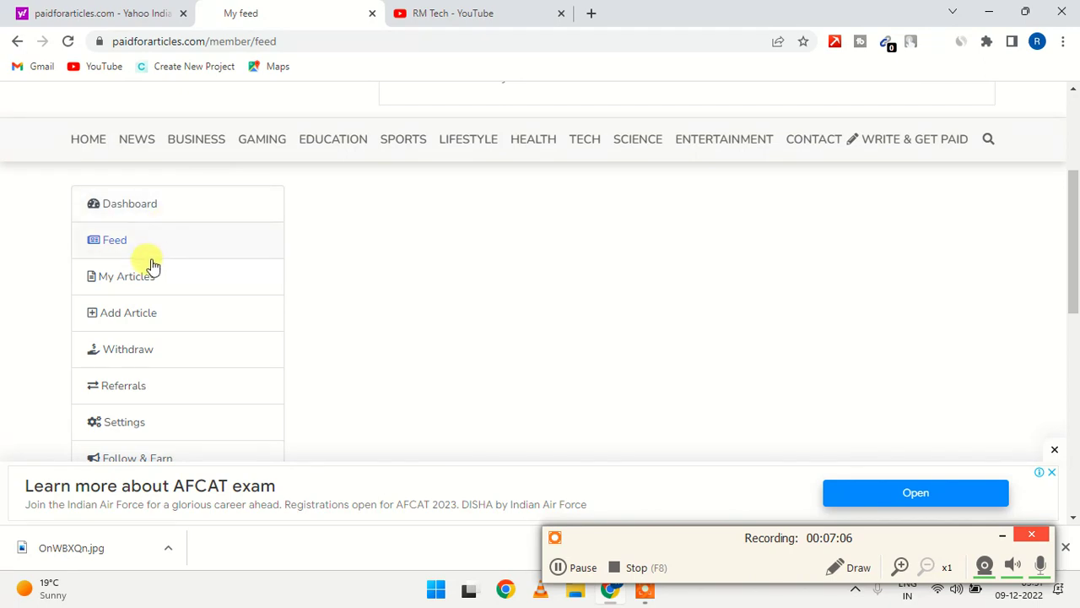
- Start a new article titled "rmtech" in the Tech category
click(121, 319)
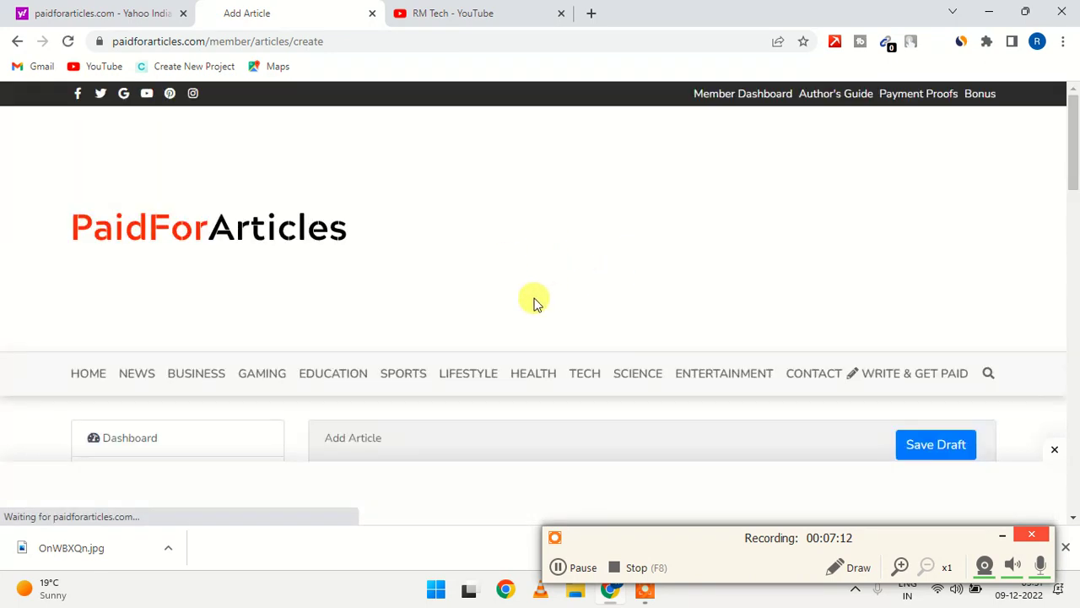
scroll(555, 329, down, 3)
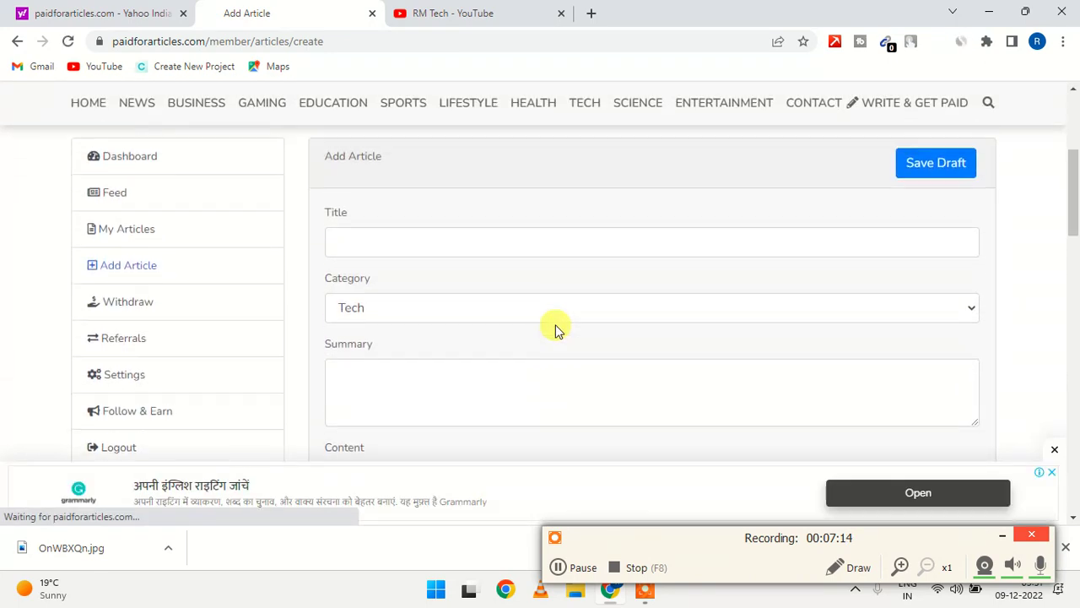
click(435, 230)
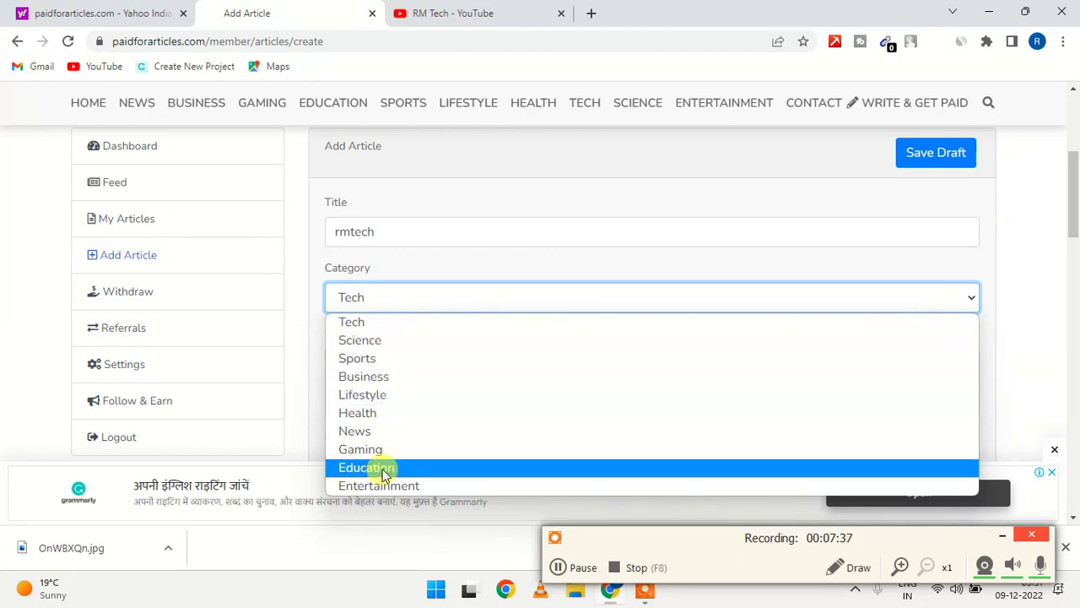
click(389, 325)
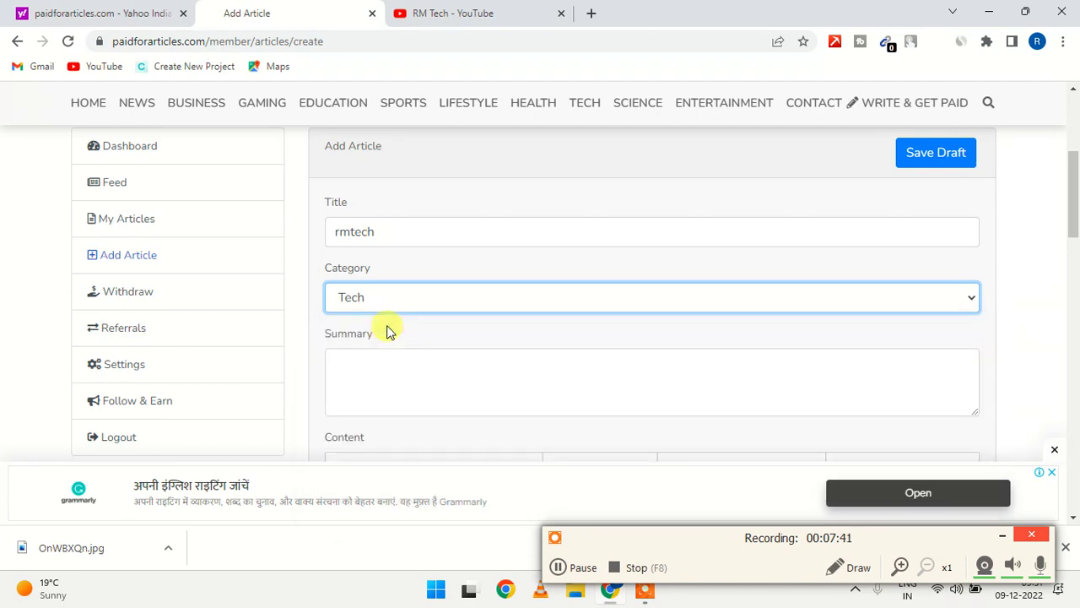
- Examine the empty Summary and Content fields and the image file chooser of the new article form
click(379, 362)
scroll(379, 360, down, 2)
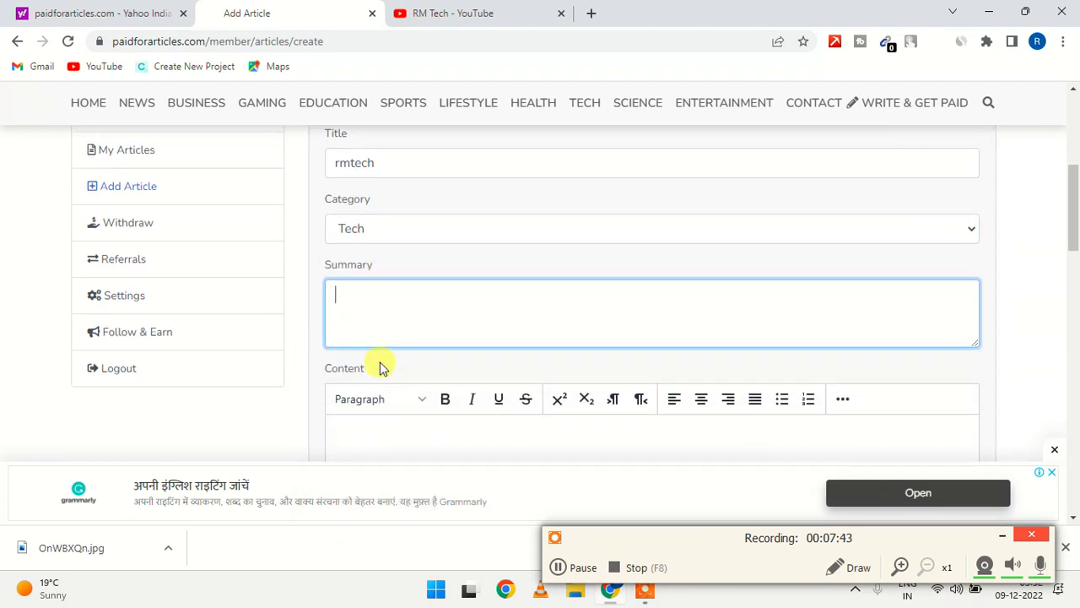
scroll(379, 366, down, 4)
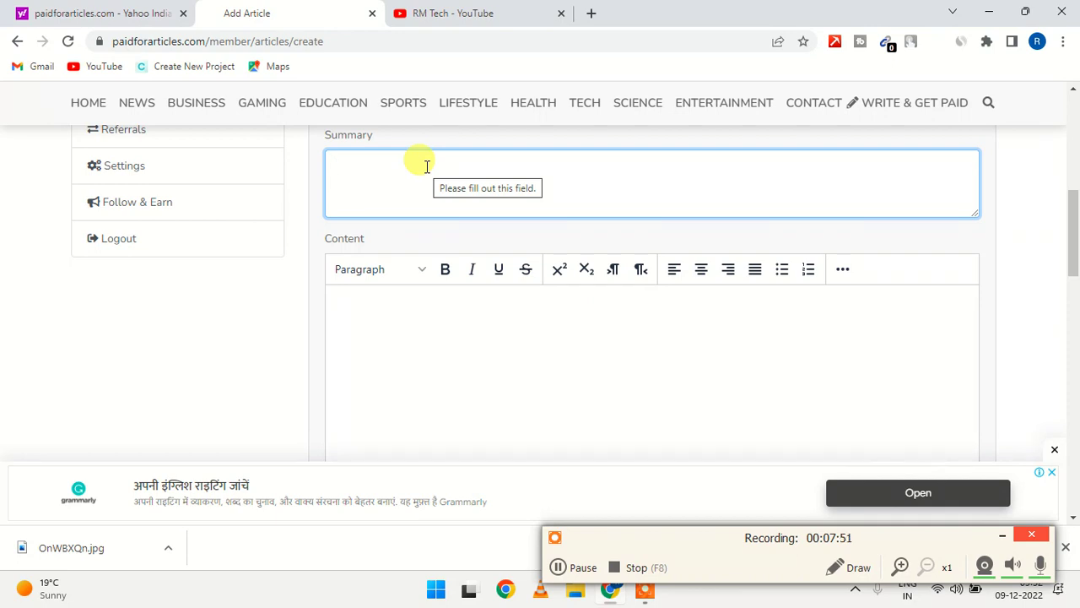
click(341, 174)
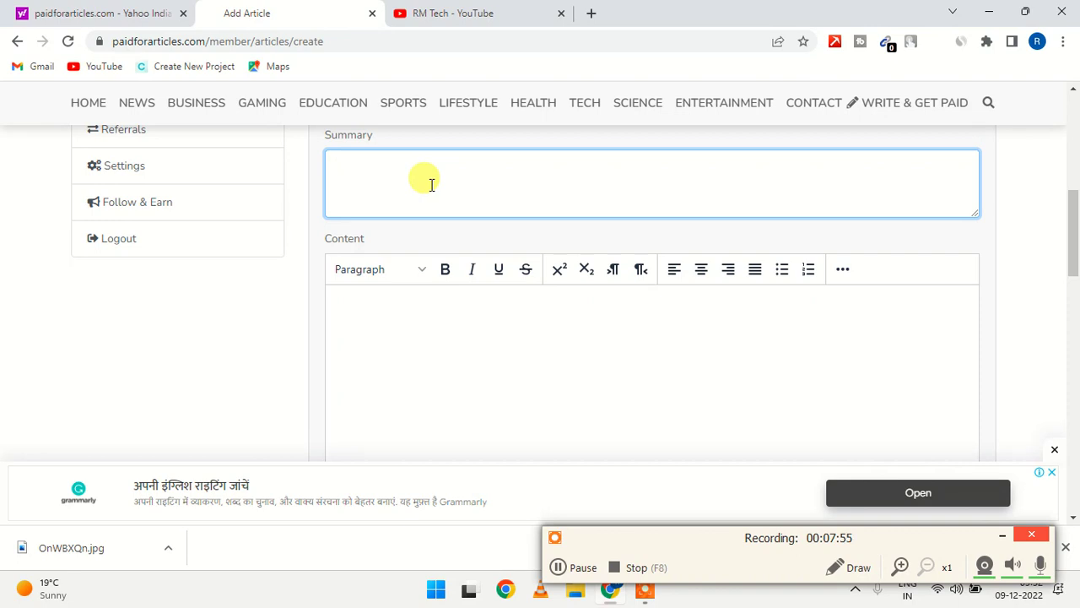
scroll(429, 346, down, 1)
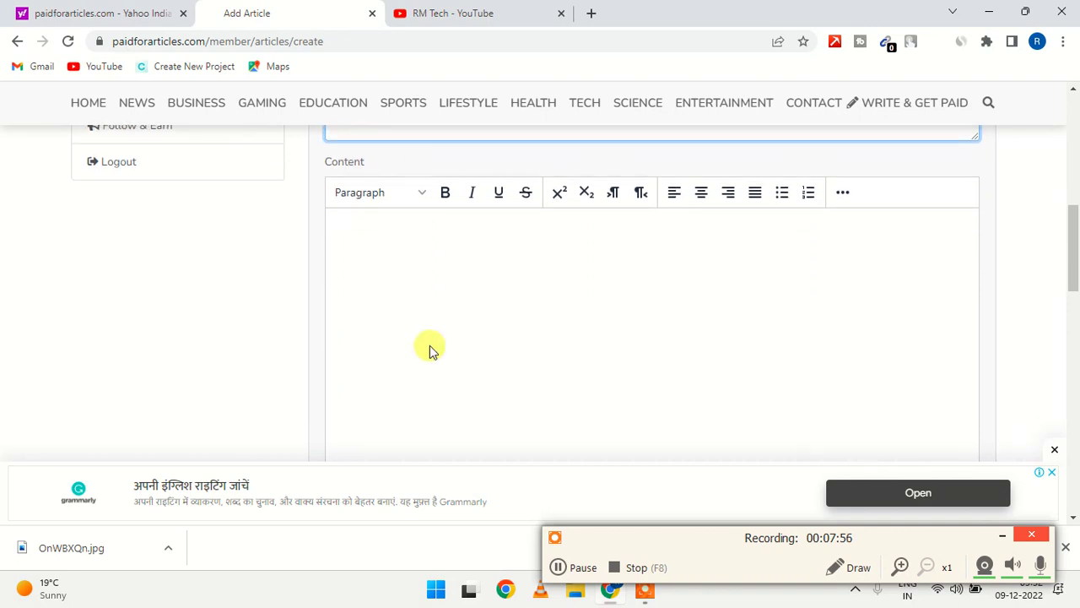
click(450, 281)
scroll(396, 316, down, 5)
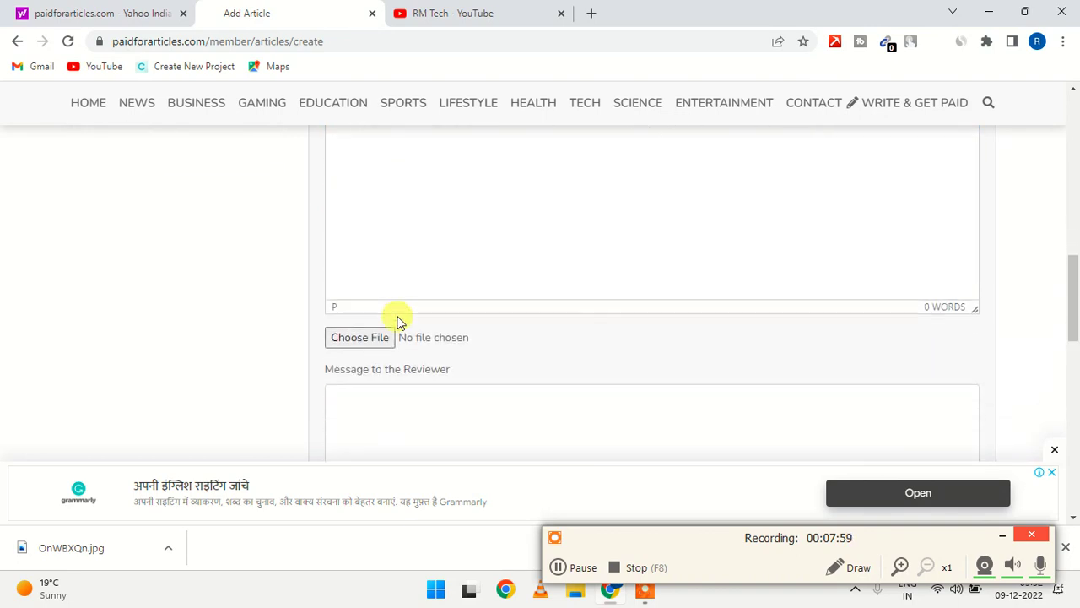
scroll(395, 337, up, 1)
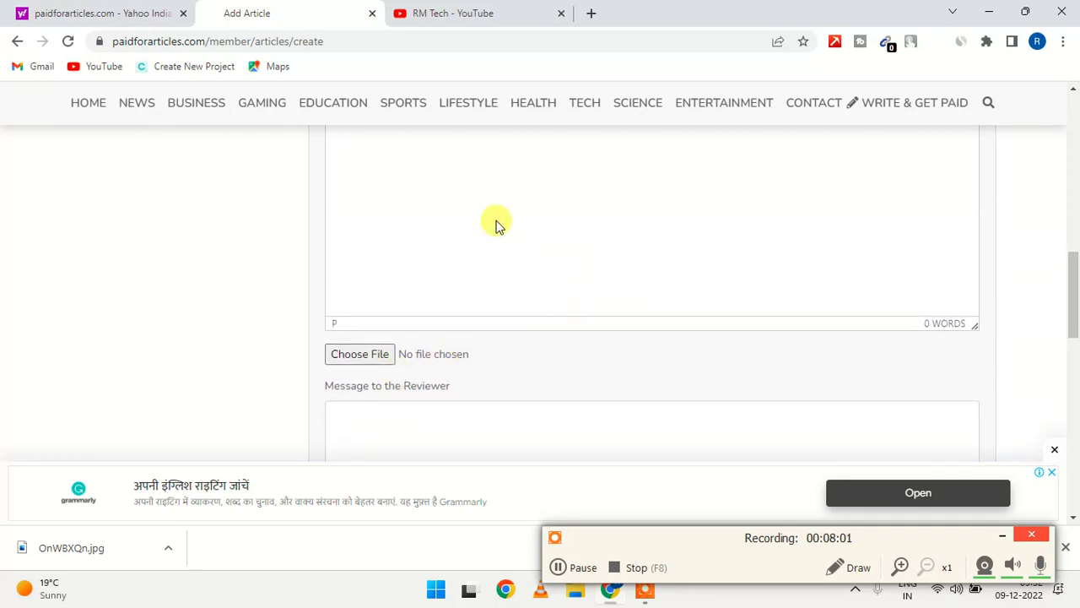
scroll(494, 223, up, 2)
scroll(495, 223, up, 1)
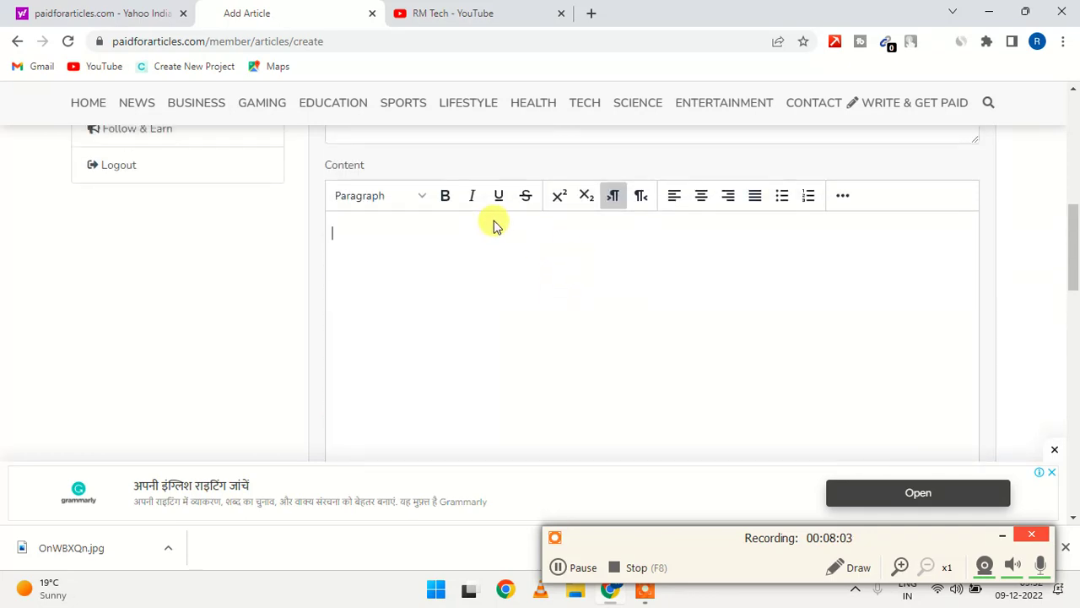
- Examine the reviewer message field and the plagiarism check, grammar check and submit options, and look back over the article form
scroll(495, 223, down, 4)
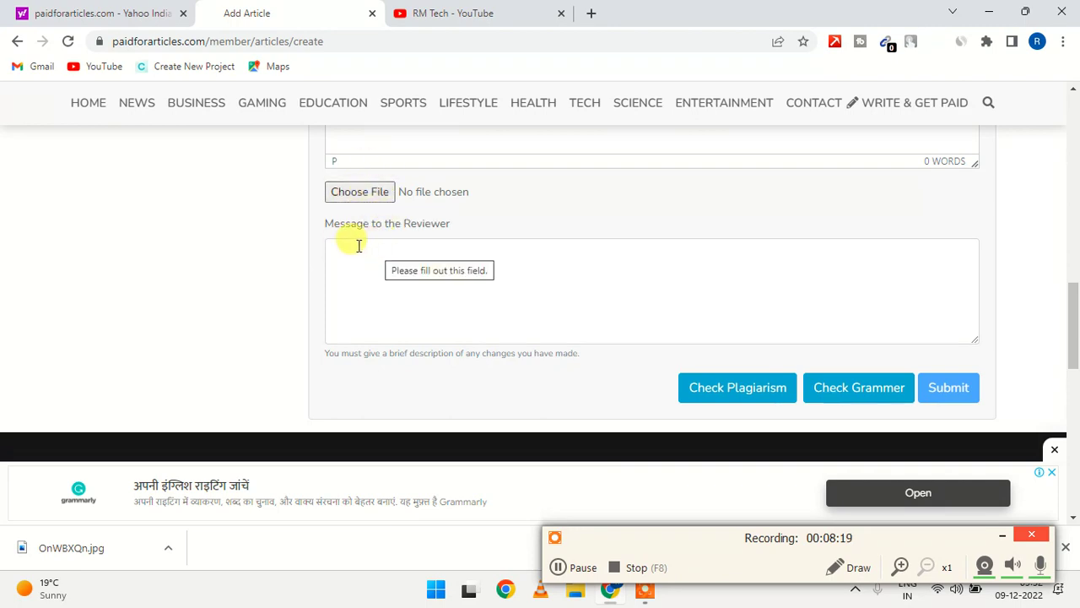
click(382, 267)
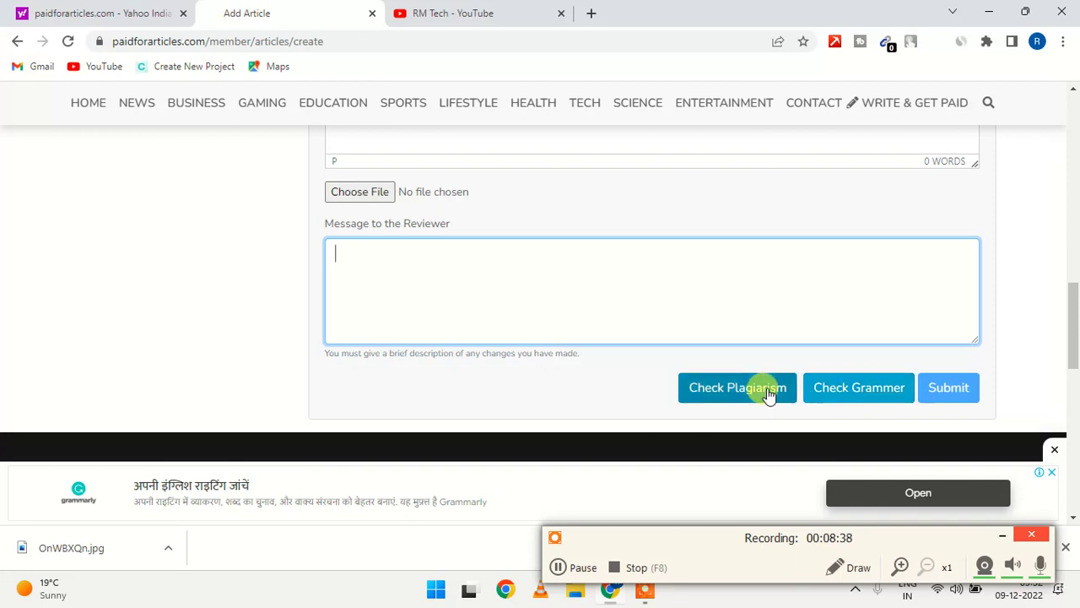
click(711, 390)
scroll(665, 308, up, 3)
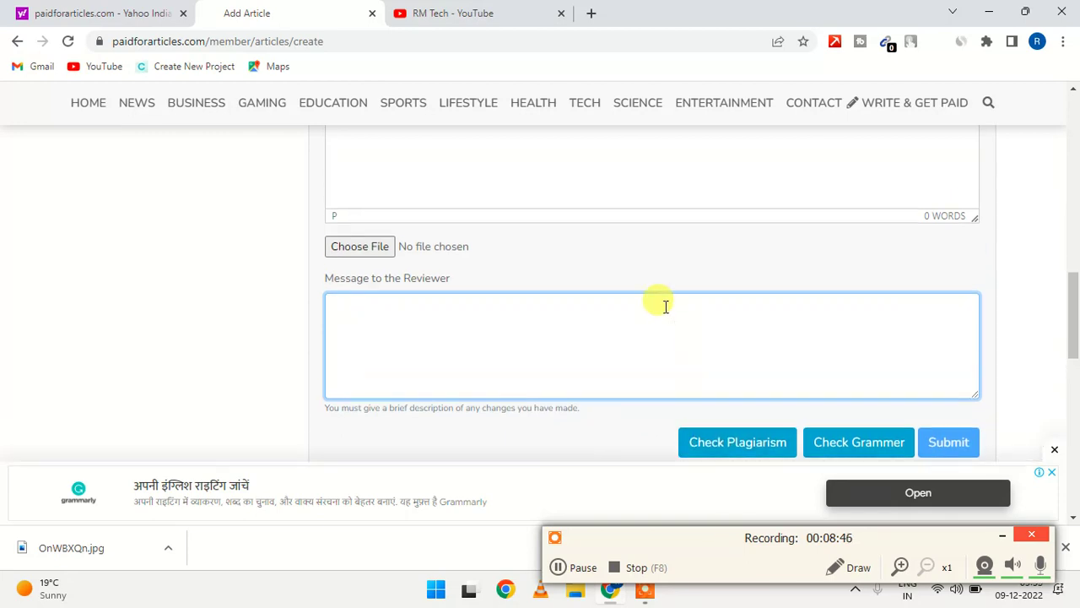
scroll(665, 308, up, 5)
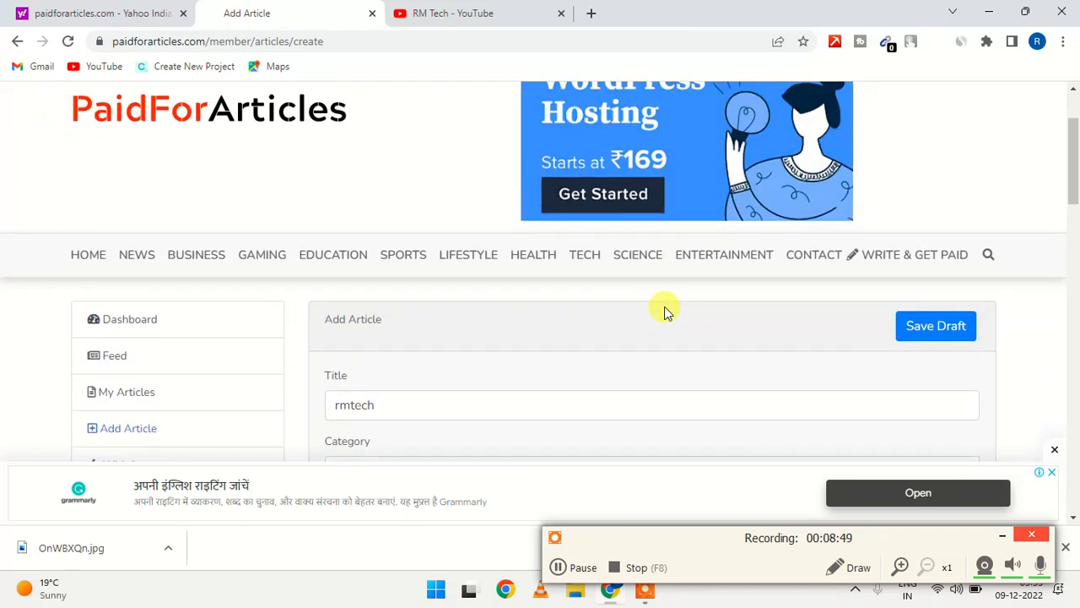
scroll(665, 308, down, 2)
scroll(665, 308, down, 6)
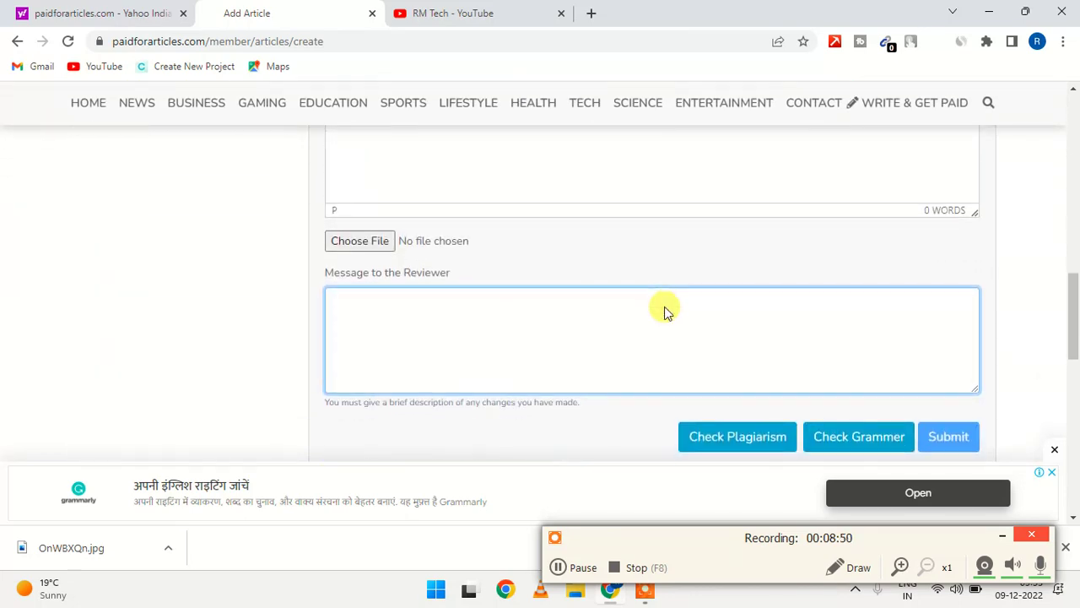
scroll(665, 308, up, 6)
scroll(665, 306, up, 1)
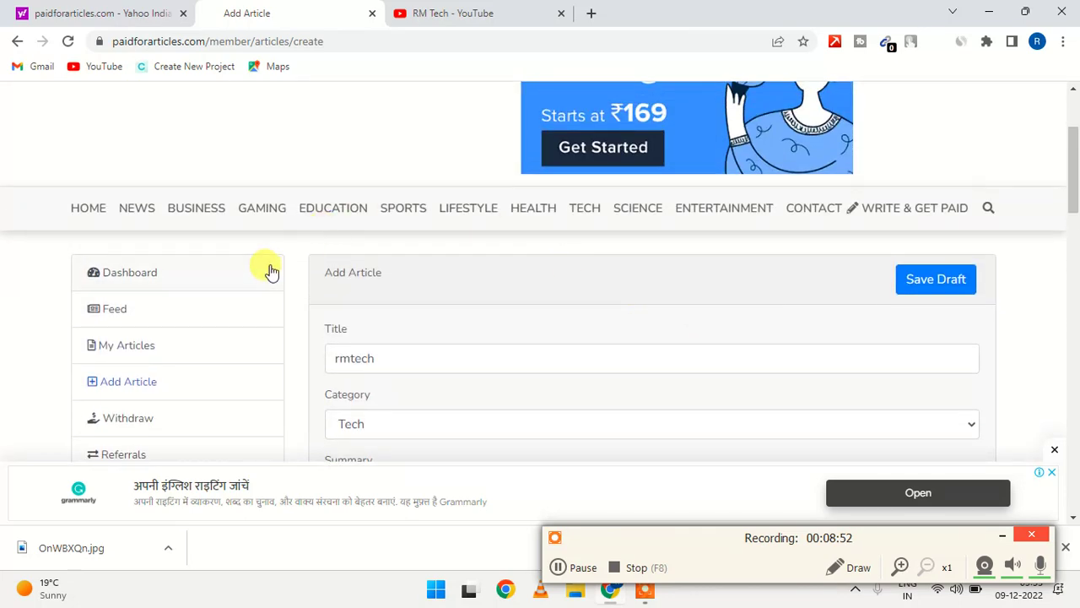
- Open the member Withdraw page and review its balance figures, payment instructions, withdrawal option and withdrawal history table
scroll(270, 270, down, 2)
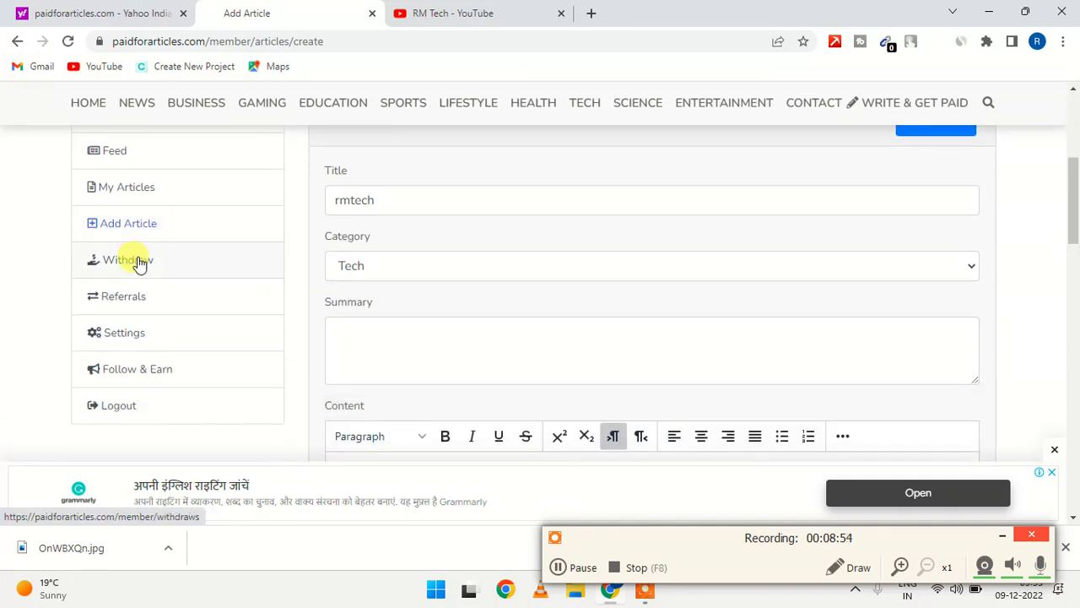
click(139, 261)
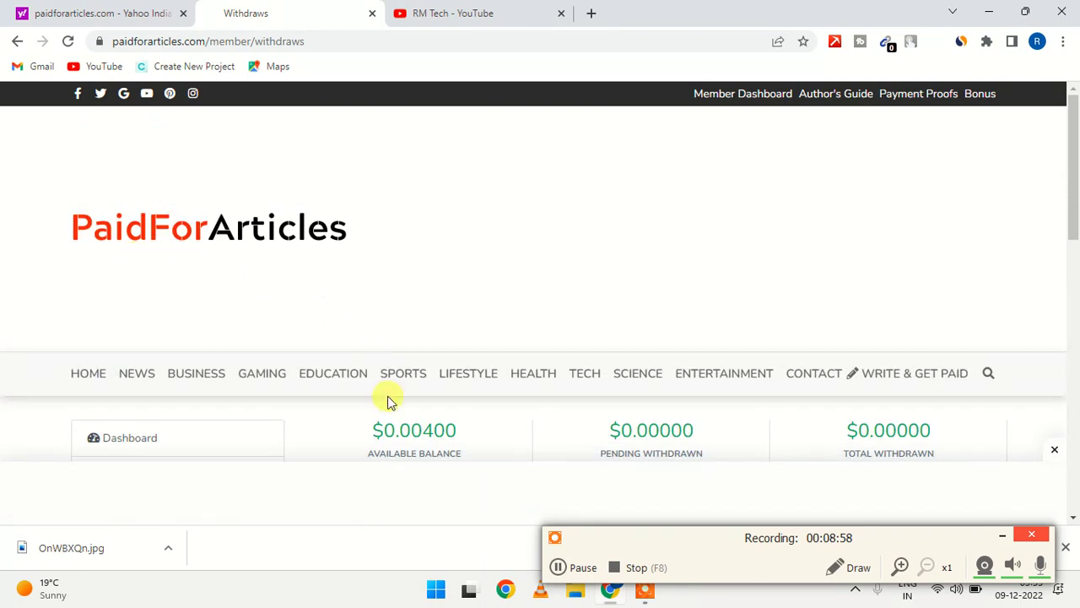
scroll(380, 422, down, 1)
scroll(372, 452, down, 1)
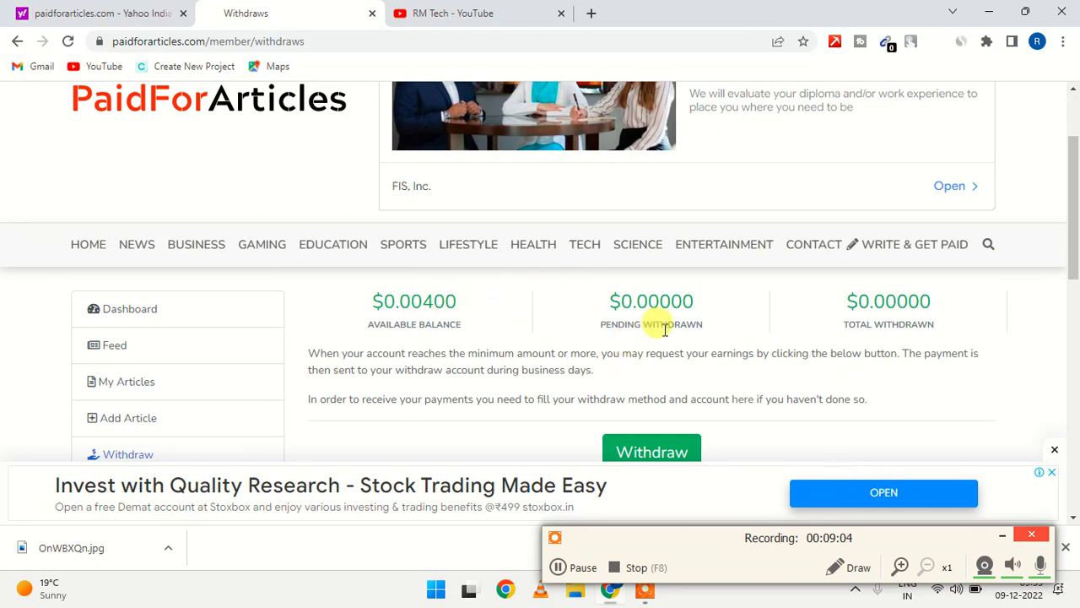
scroll(665, 329, down, 1)
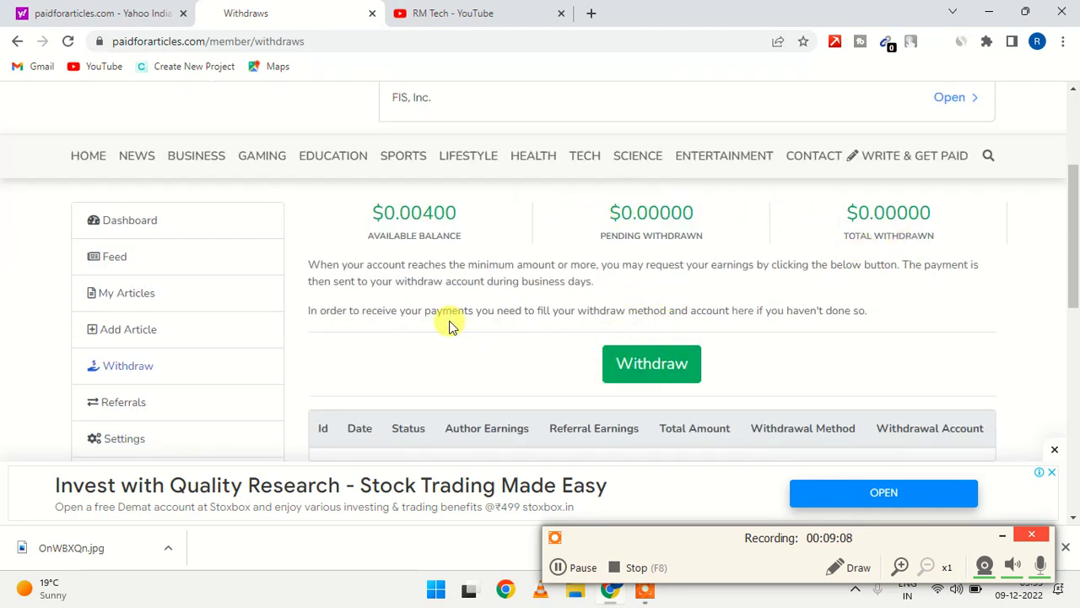
scroll(449, 326, down, 1)
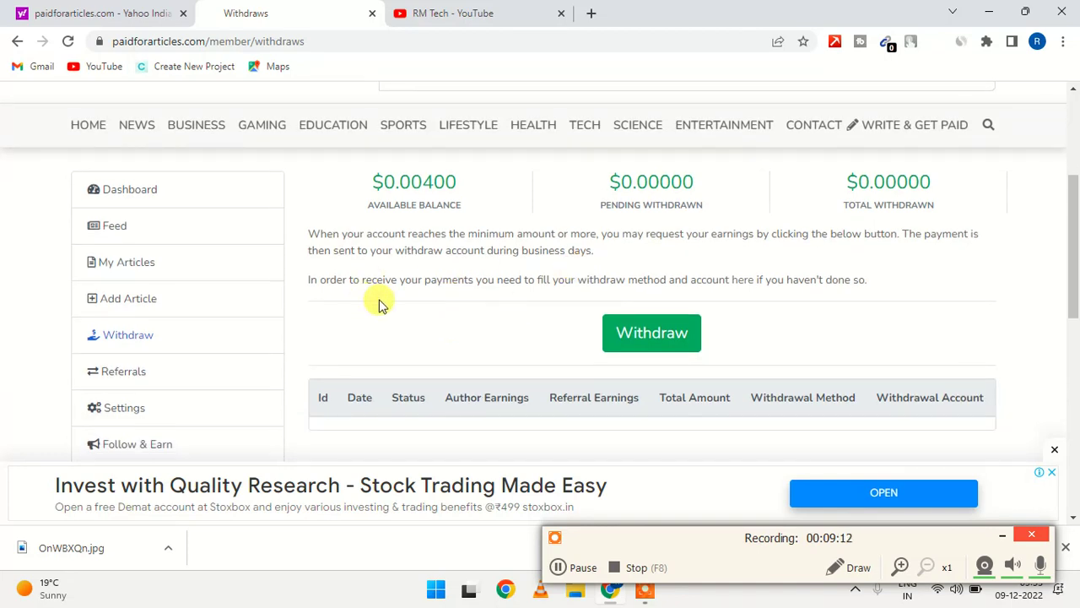
scroll(398, 299, down, 2)
scroll(398, 299, up, 1)
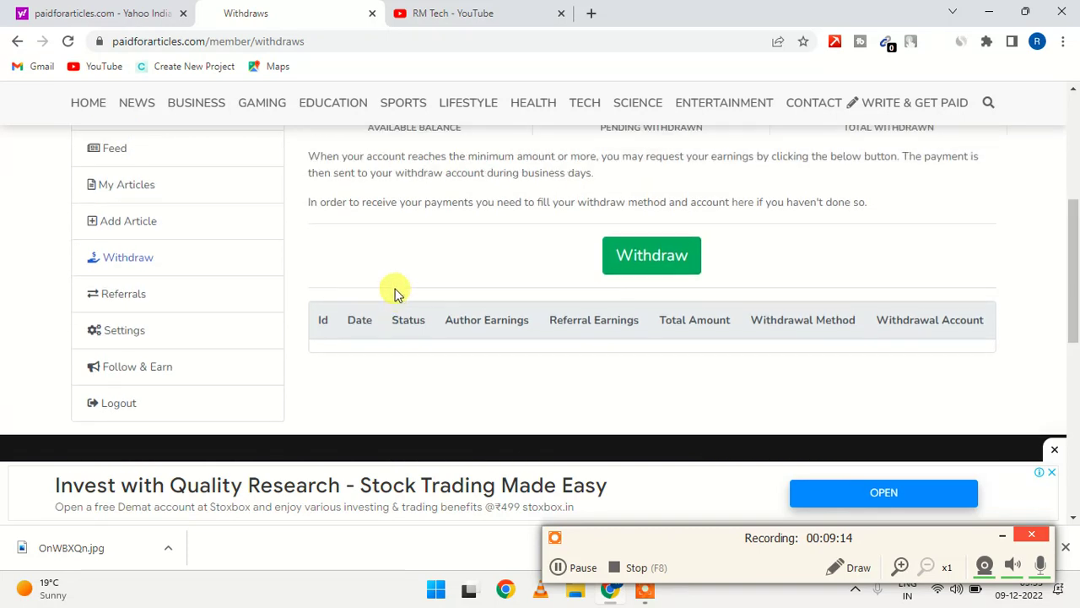
click(666, 262)
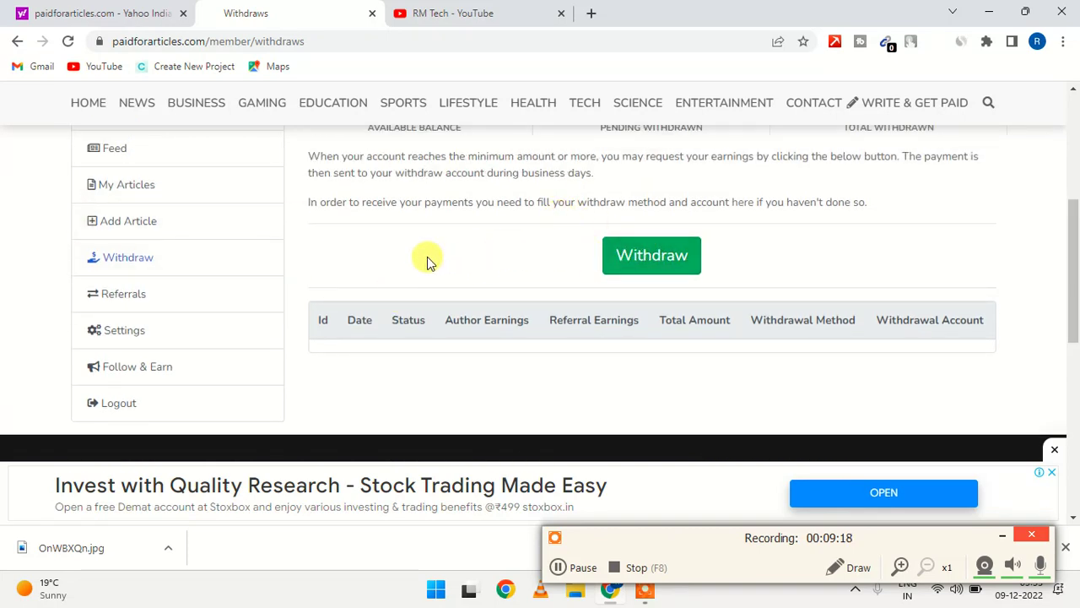
- Open the Referrals page and review the referral list, the referral URL and the lifetime earnings share for referring friends
click(125, 295)
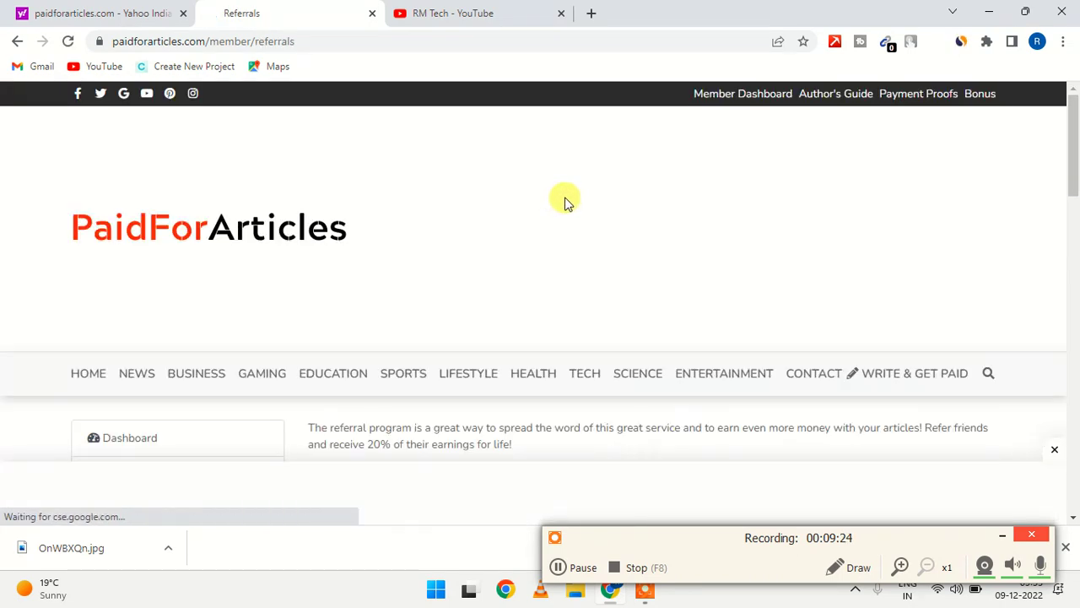
scroll(494, 329, down, 5)
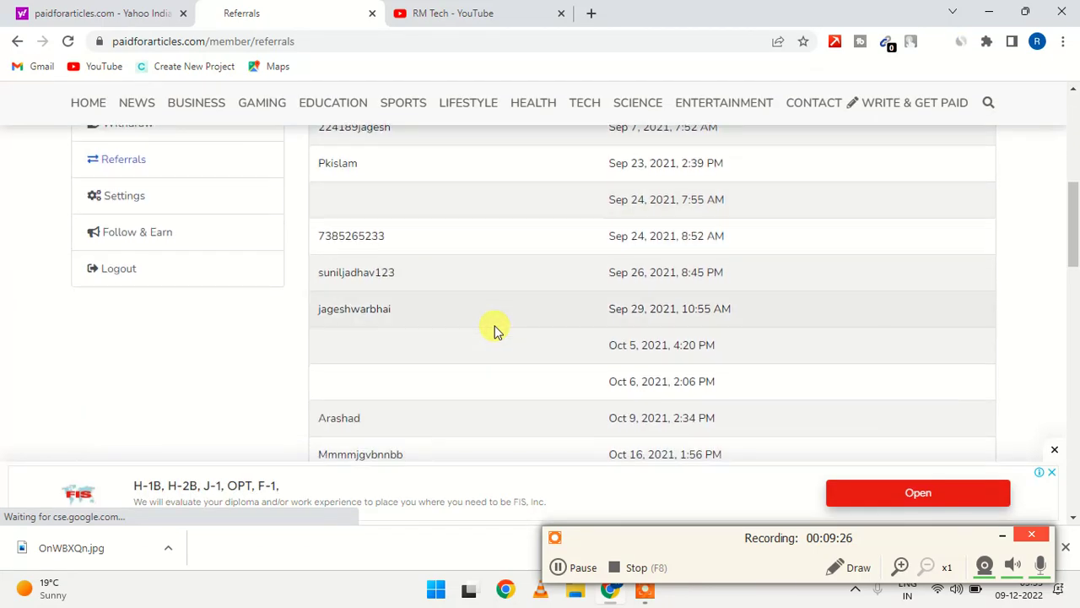
scroll(494, 330, down, 8)
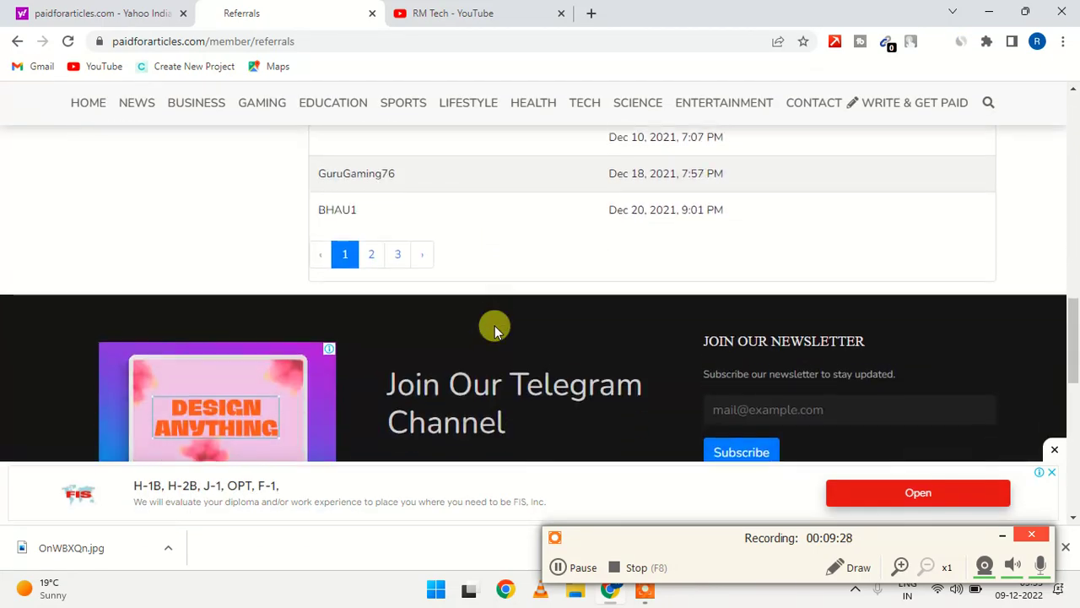
scroll(495, 329, down, 2)
scroll(494, 329, up, 9)
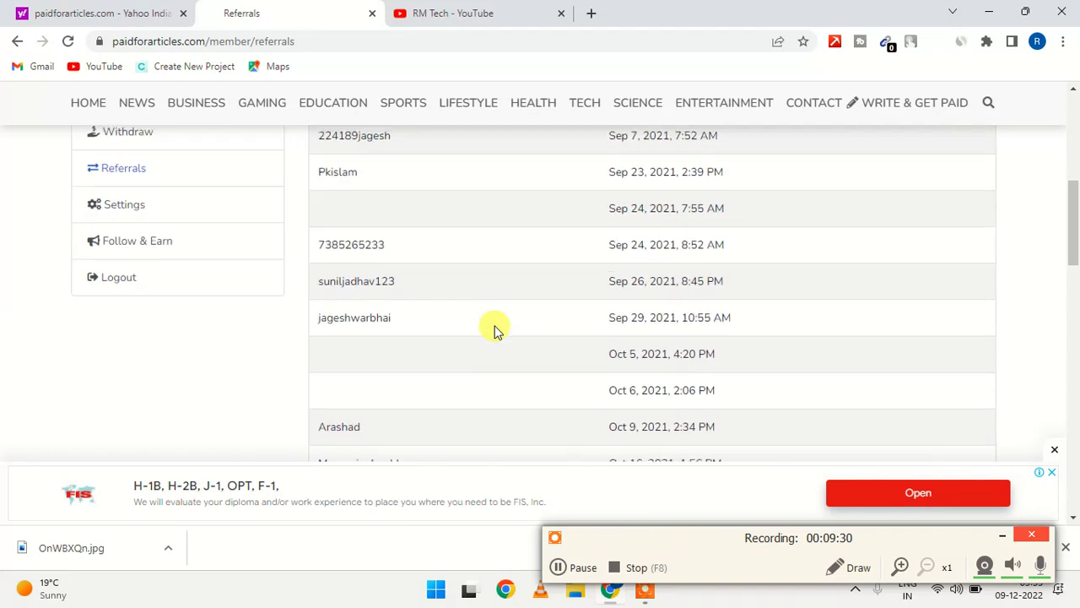
scroll(494, 329, up, 3)
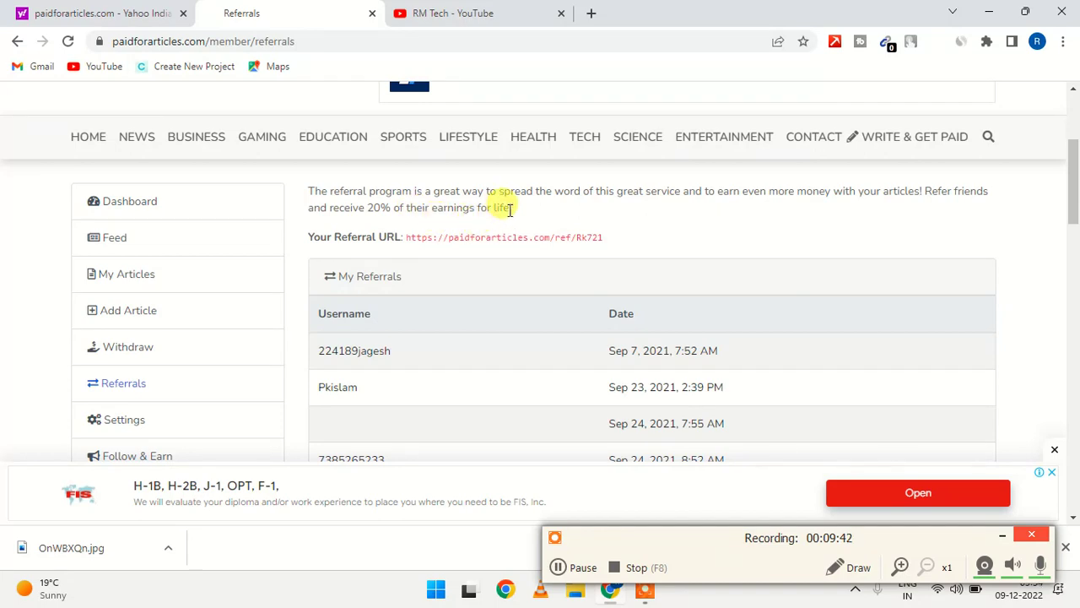
drag(510, 210, 374, 211)
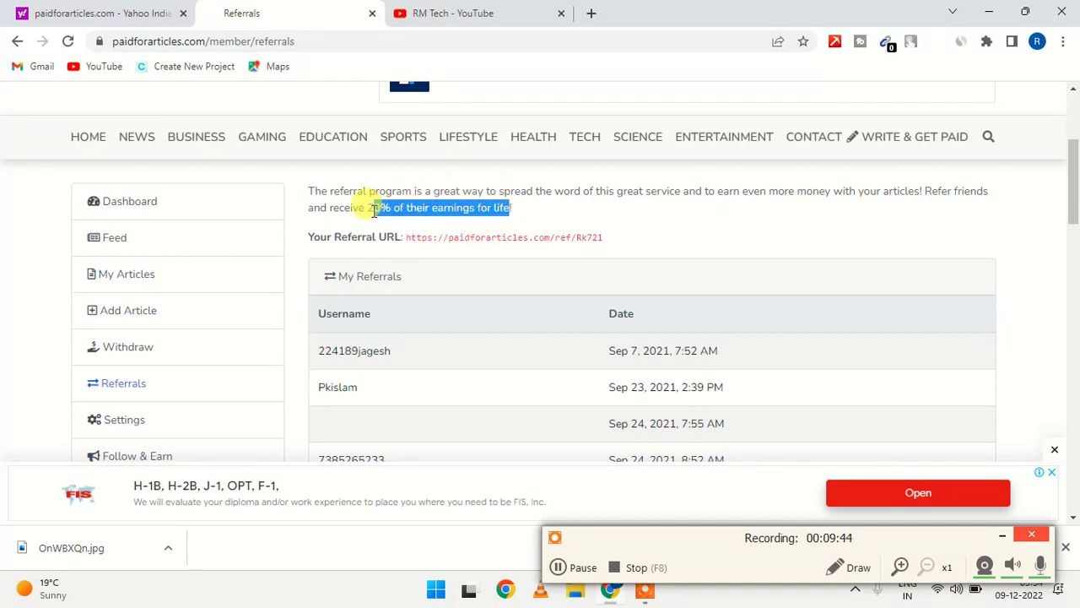
click(375, 207)
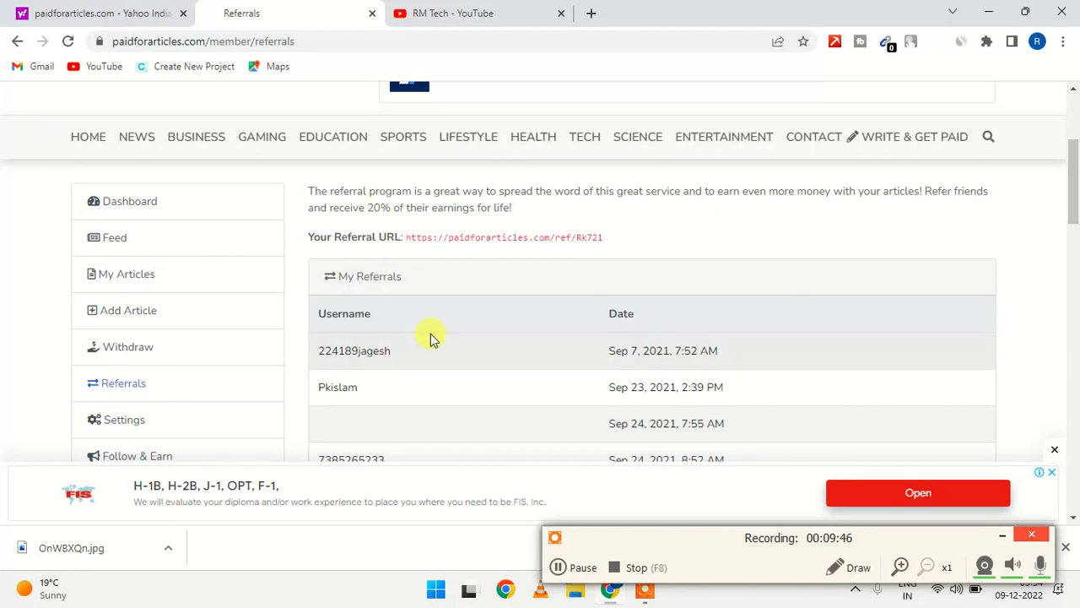
scroll(430, 338, down, 1)
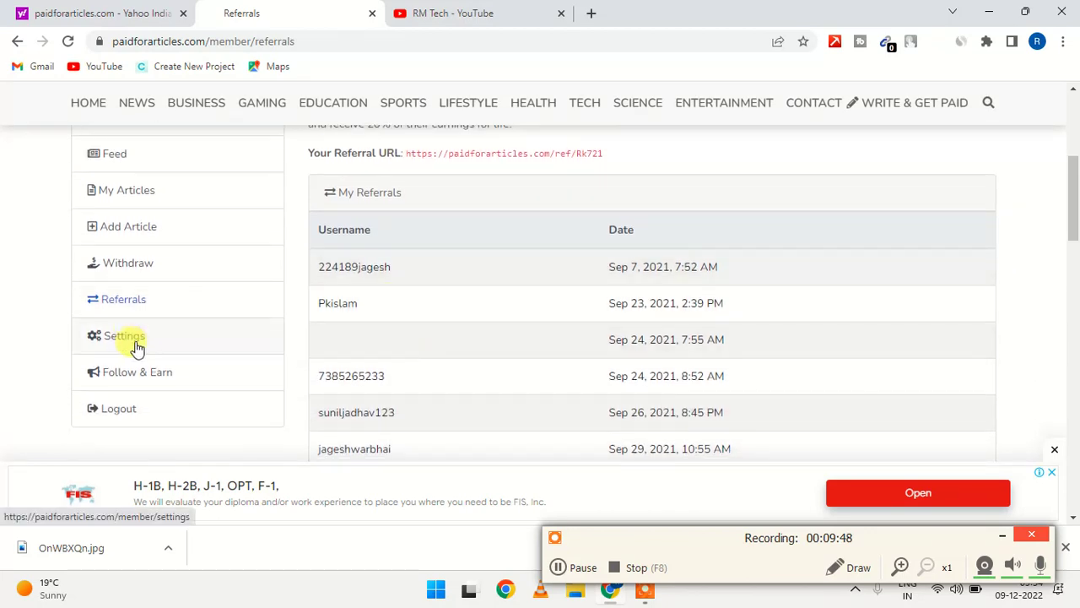